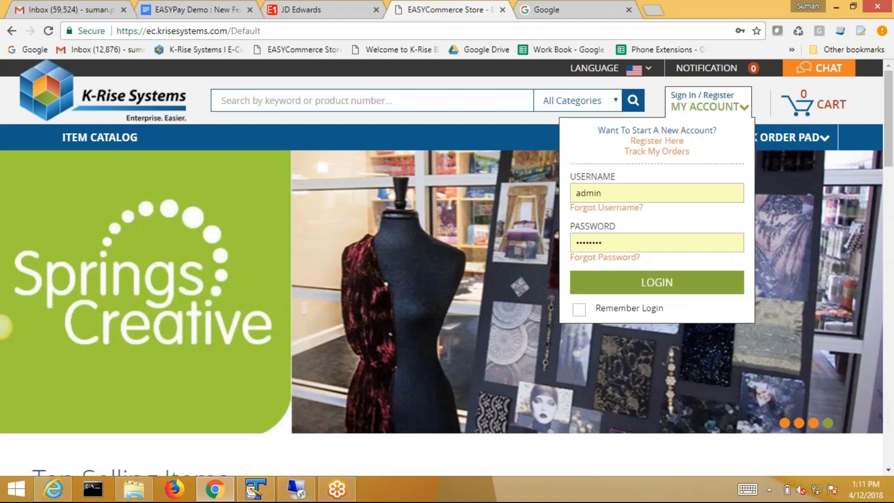
Sign in to the store with the prefilled admin account and open the Feature Configurator from site management
key("Return")
scroll(466, 254, "down", 4)
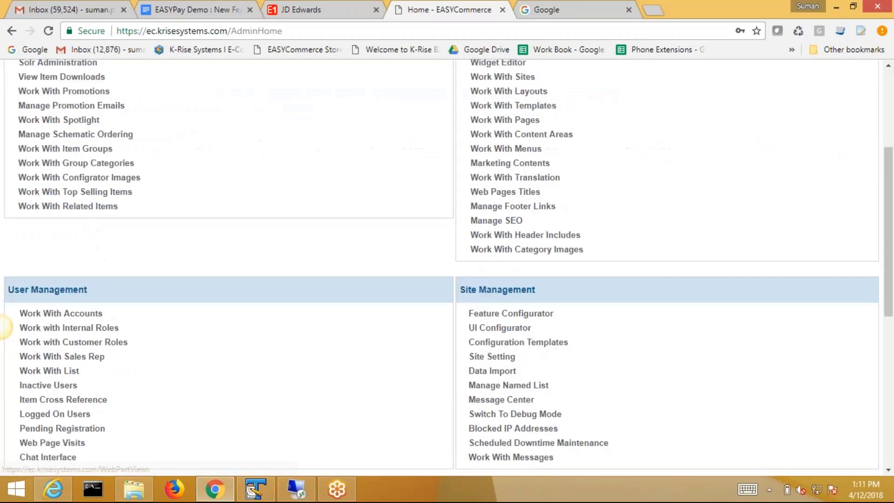
scroll(509, 261, "down", 2)
left_click(510, 241)
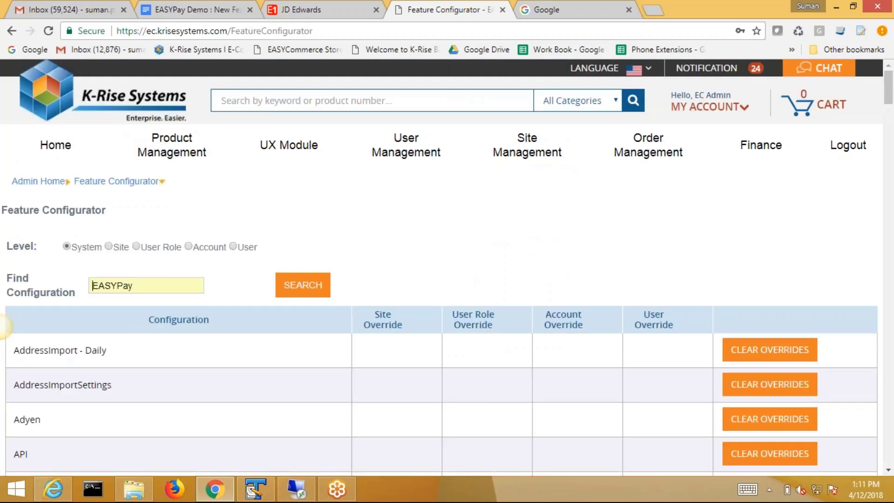
Search the configurations for EASYPay and open the EASYPayment configuration in its editor
left_click(303, 291)
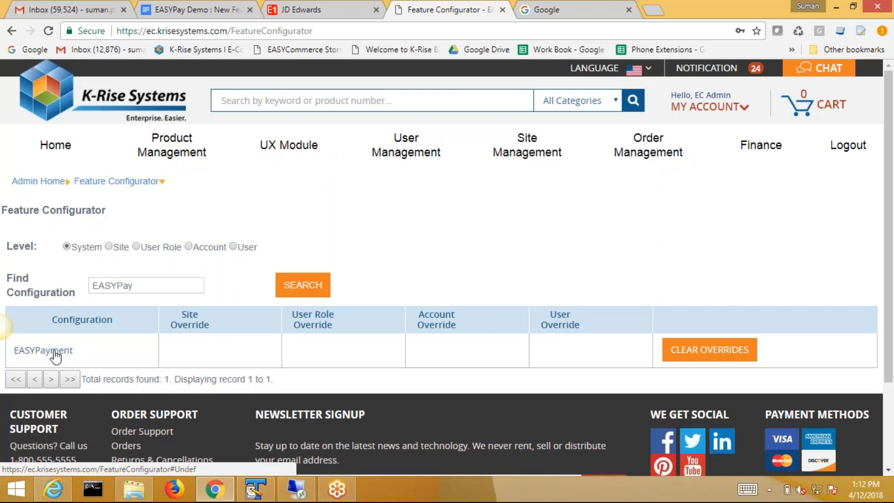
left_click(55, 355)
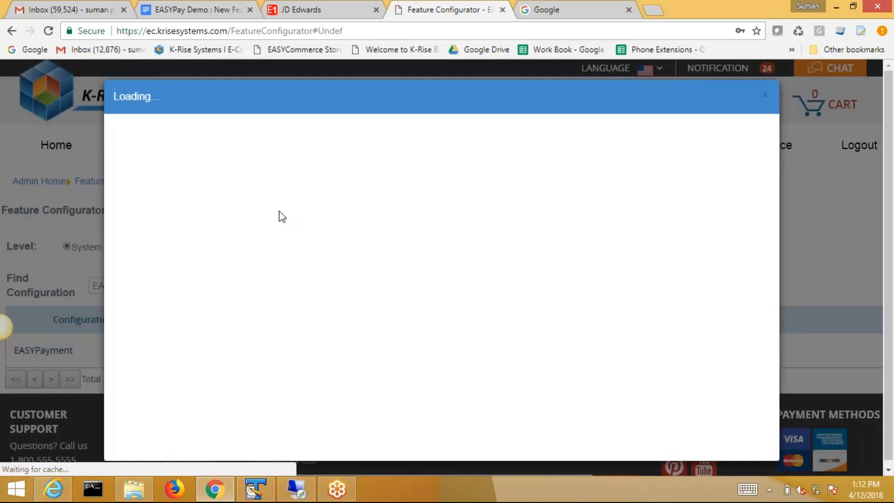
scroll(322, 183, "down", 1)
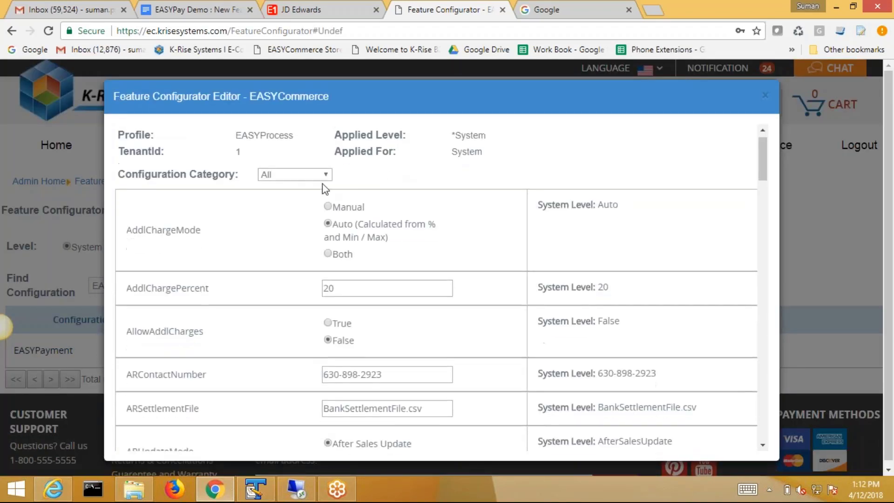
Filter the EASYPayment settings to the Authorization category and examine the AuthorizationCondition expression
left_click(322, 175)
left_click(296, 263)
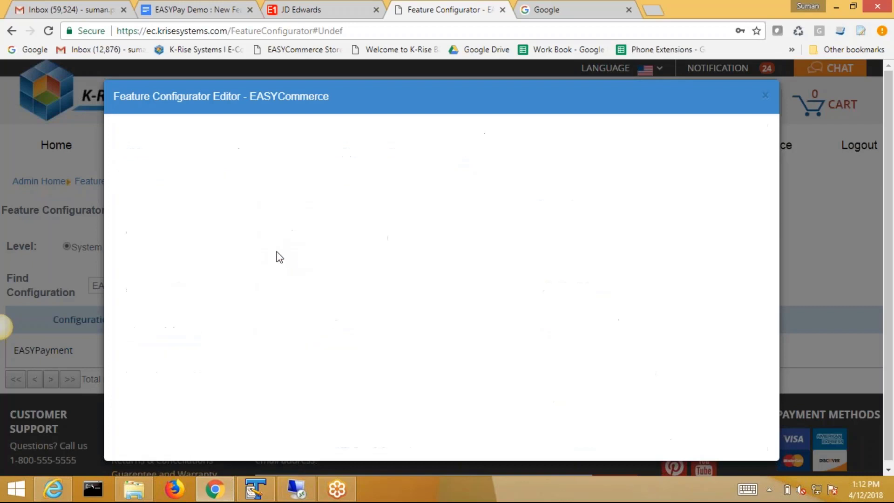
scroll(326, 274, "down", 3)
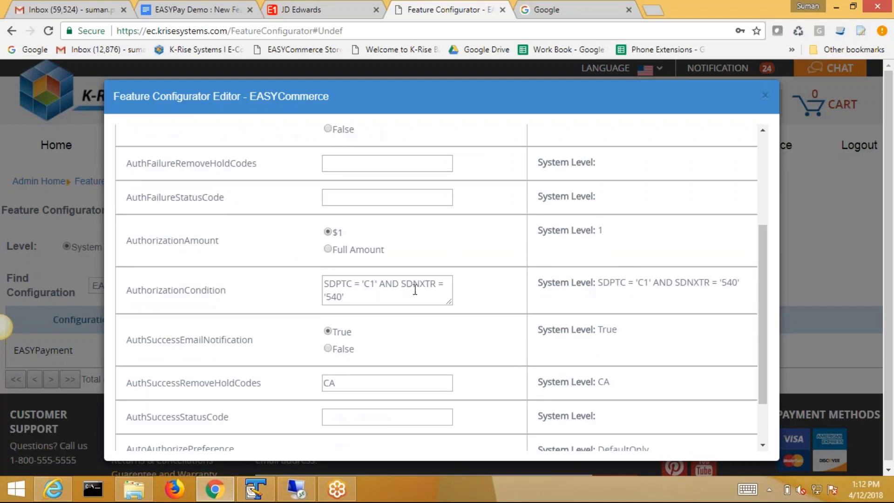
left_click(388, 299)
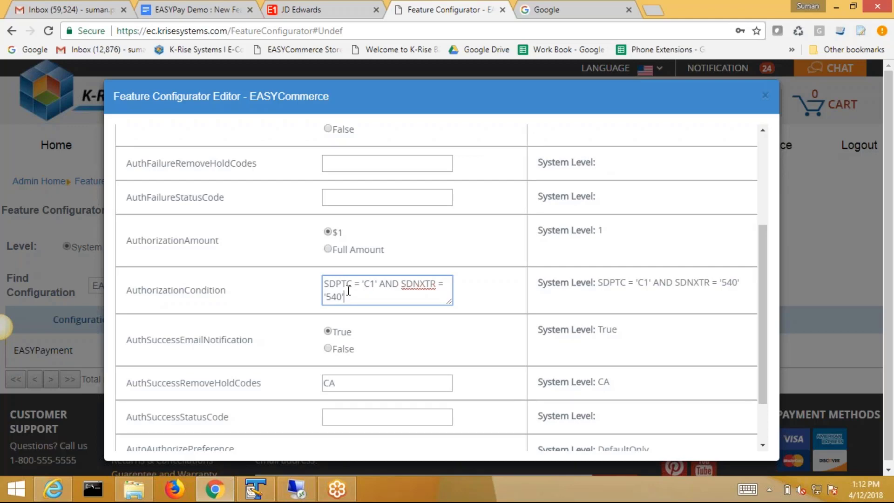
Switch to the EASYPay Demo document in Google Docs and review the Scenario 1 workflow, selecting its customer number
left_click(191, 9)
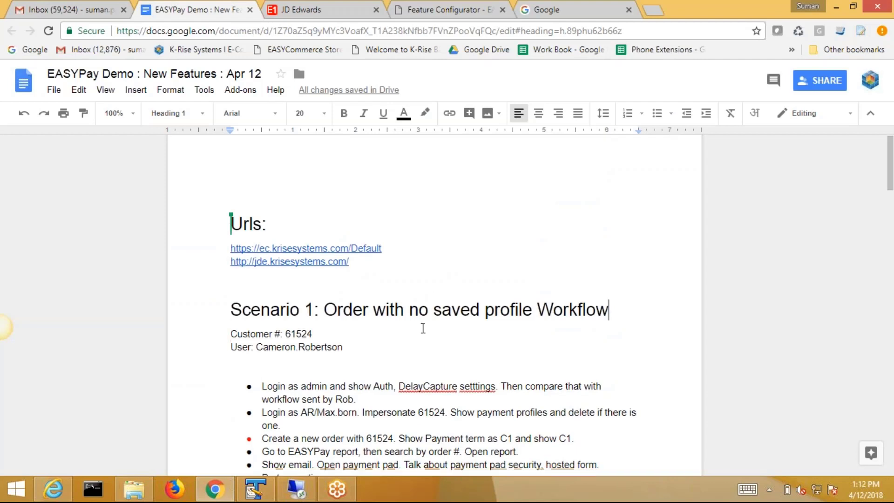
scroll(423, 329, "down", 2)
left_click(325, 235)
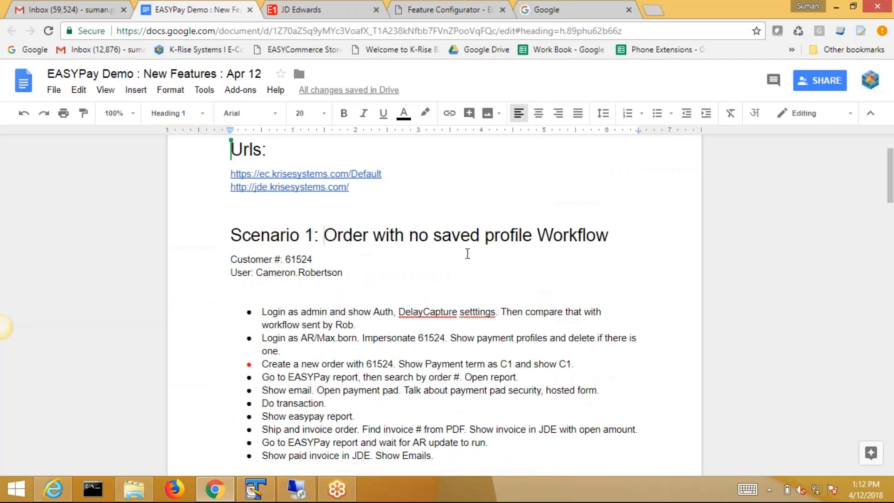
scroll(419, 239, "down", 1)
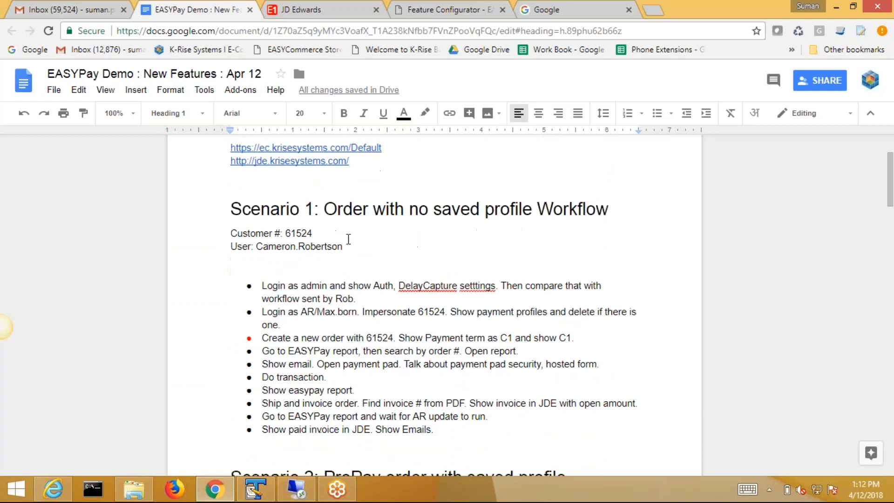
double_click(298, 227)
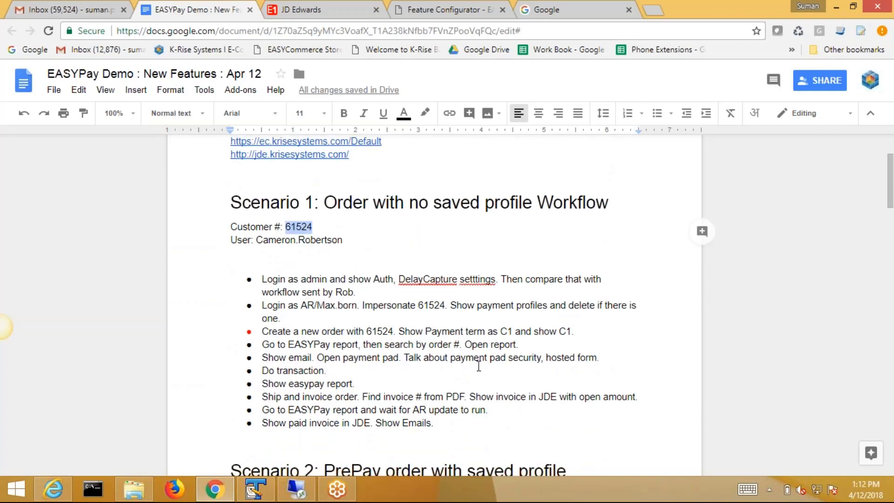
Return to the EASYPayment configuration in the store, review its Global category settings, and close the editor
left_click(445, 10)
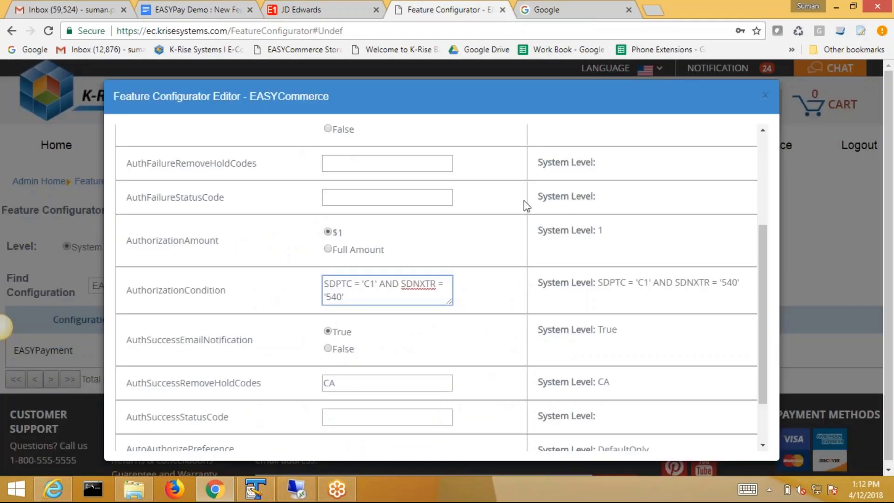
scroll(525, 205, "up", 4)
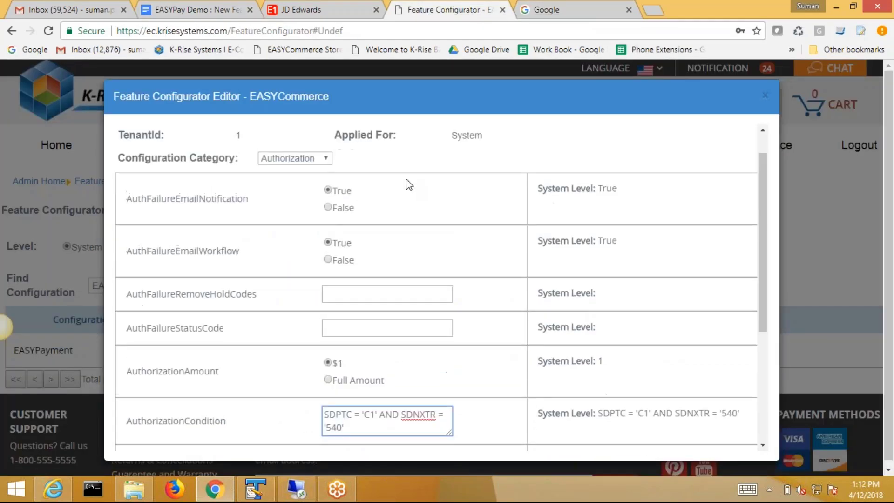
left_click(306, 197)
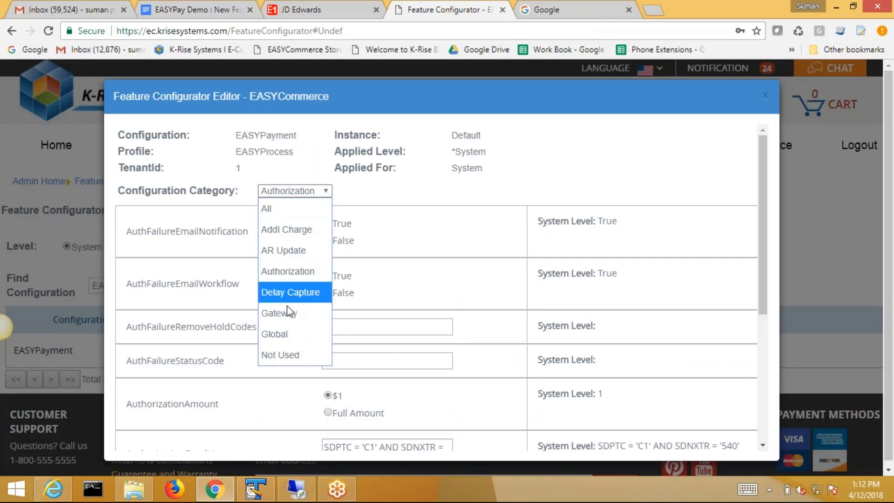
left_click(277, 333)
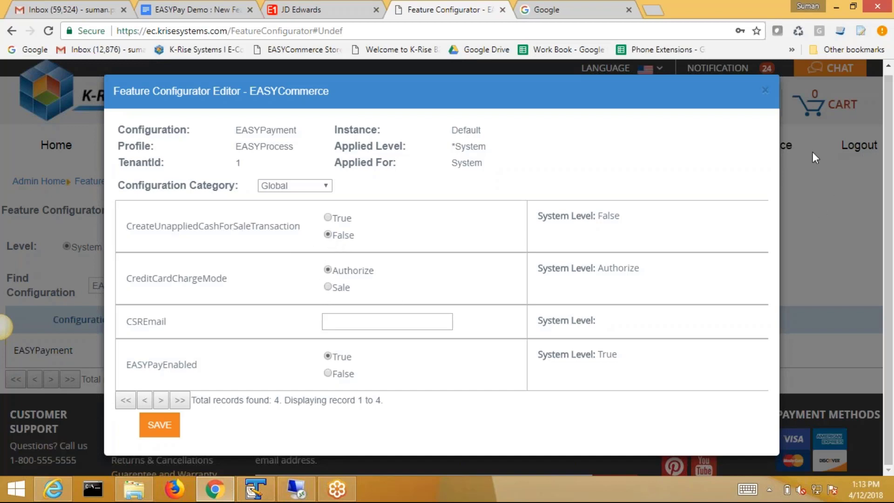
left_click(765, 91)
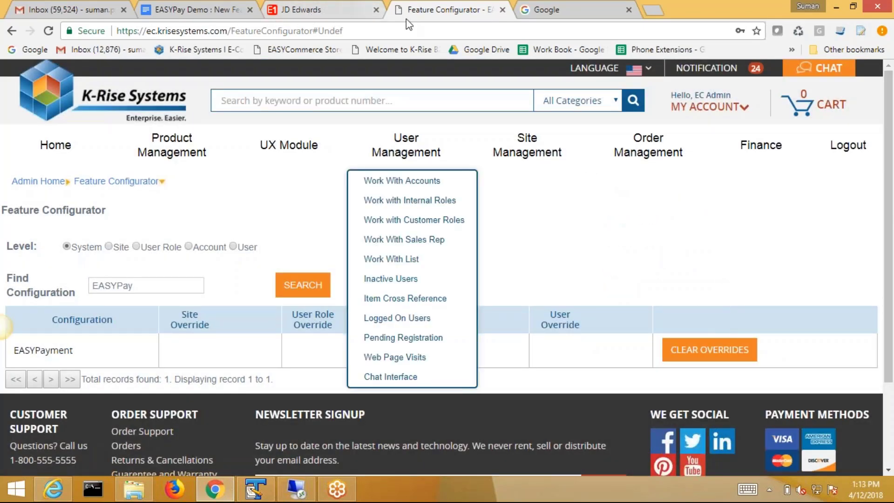
Log out of the admin account and sign in with the saved login of the accounts receivable user
left_click(848, 145)
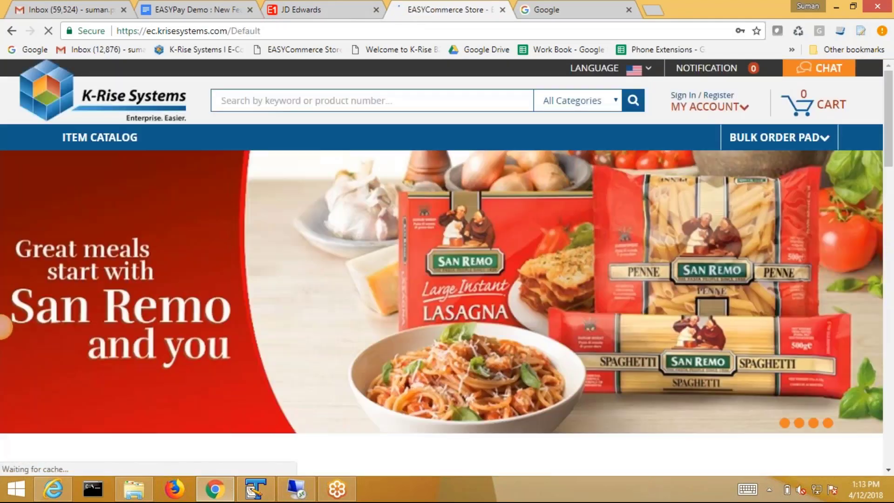
left_click(679, 112)
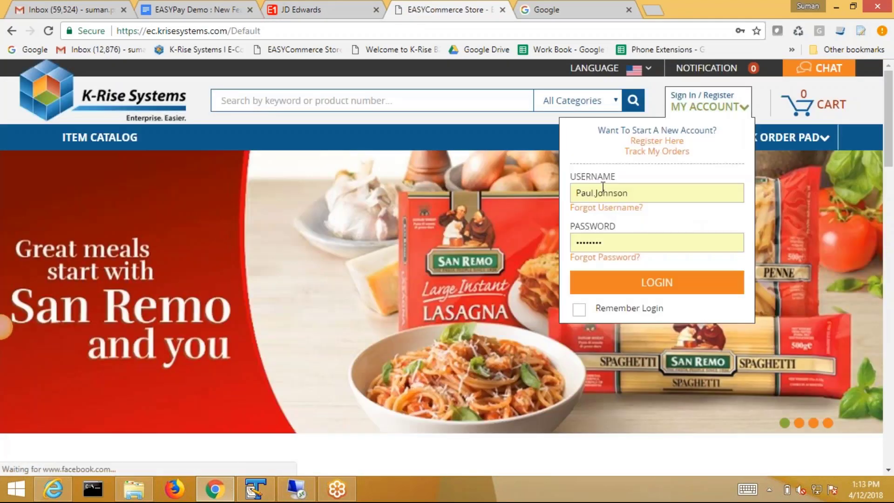
left_click(603, 187)
type("max.born")
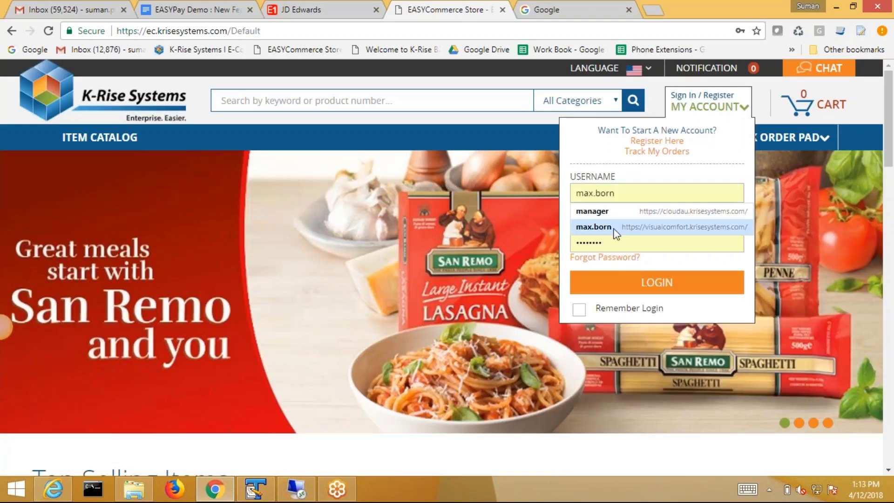
left_click(605, 228)
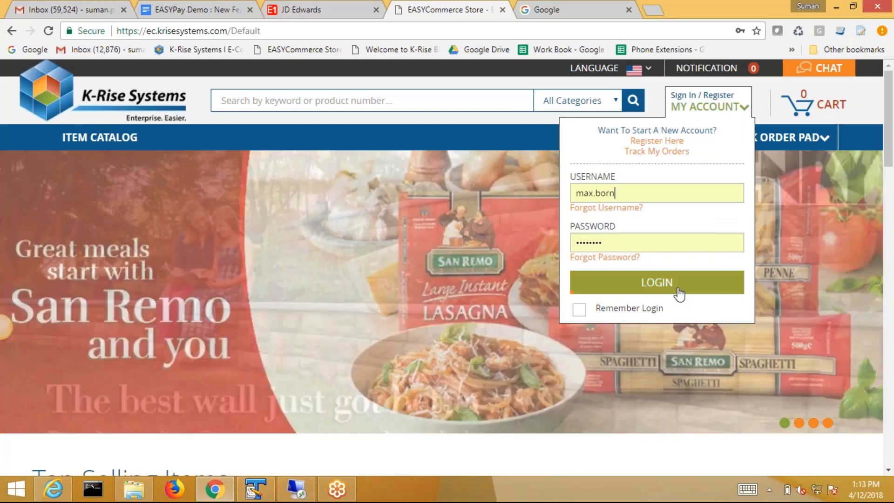
left_click(678, 292)
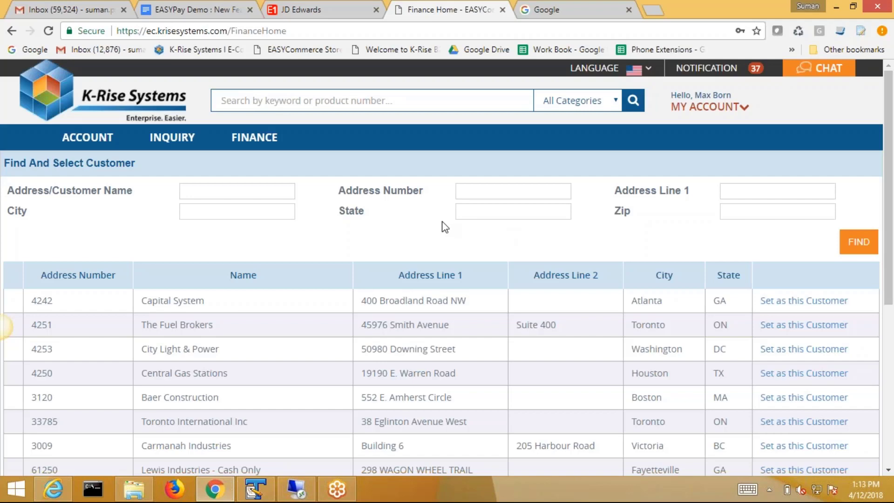
Set City Power - Credit Card Customer as the current customer and open its payment profiles
scroll(485, 291, "down", 3)
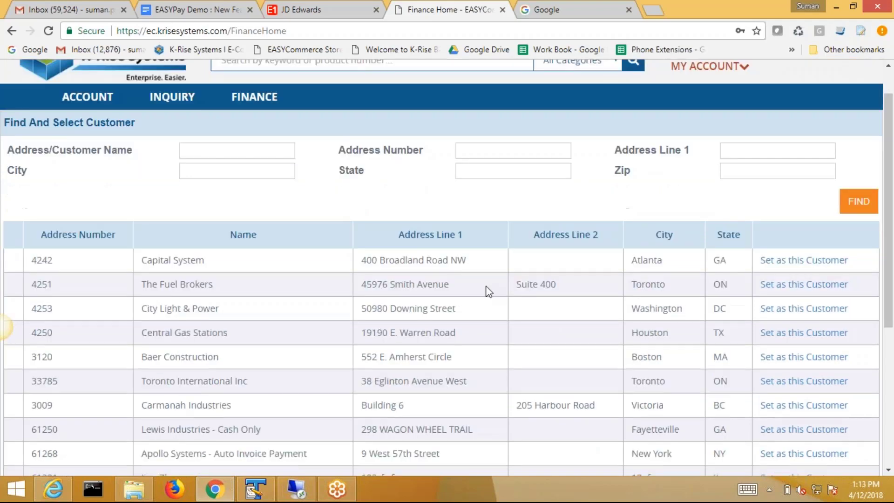
left_click(72, 395)
scroll(49, 307, "down", 2)
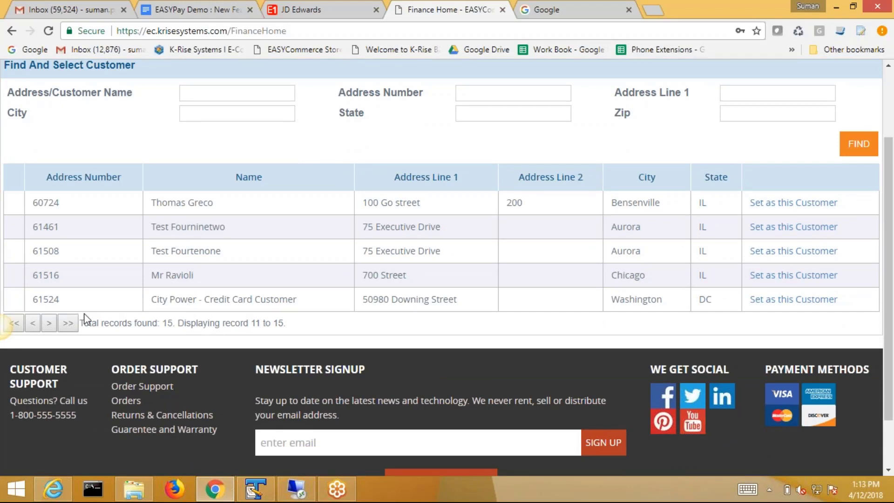
left_click(790, 301)
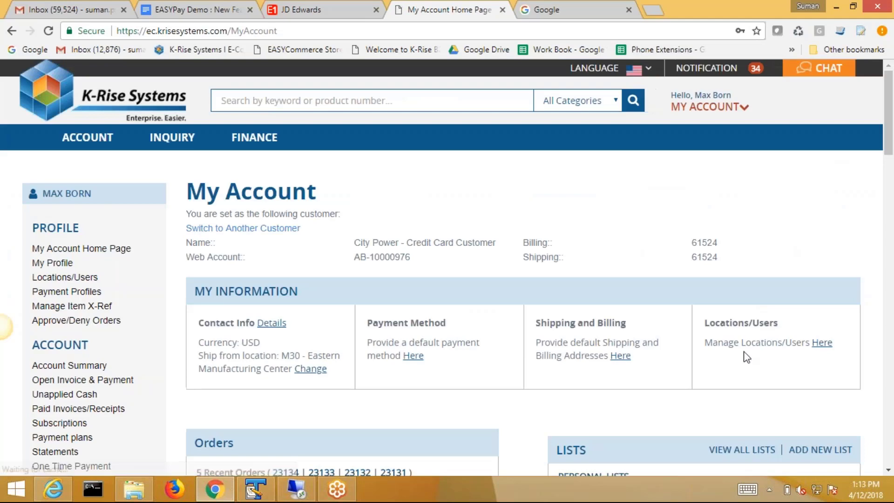
left_click(707, 107)
left_click(619, 201)
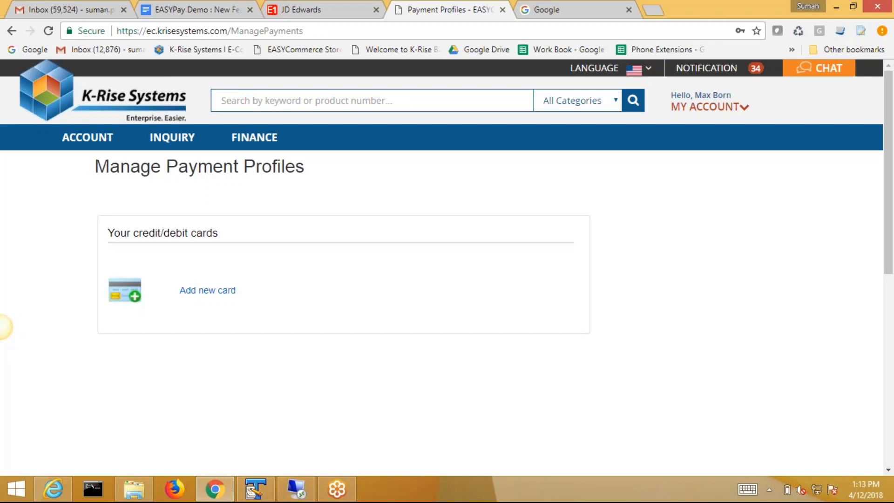
Switch to JD Edwards and start a new sales order header with Branch/Plant M30
left_click(322, 9)
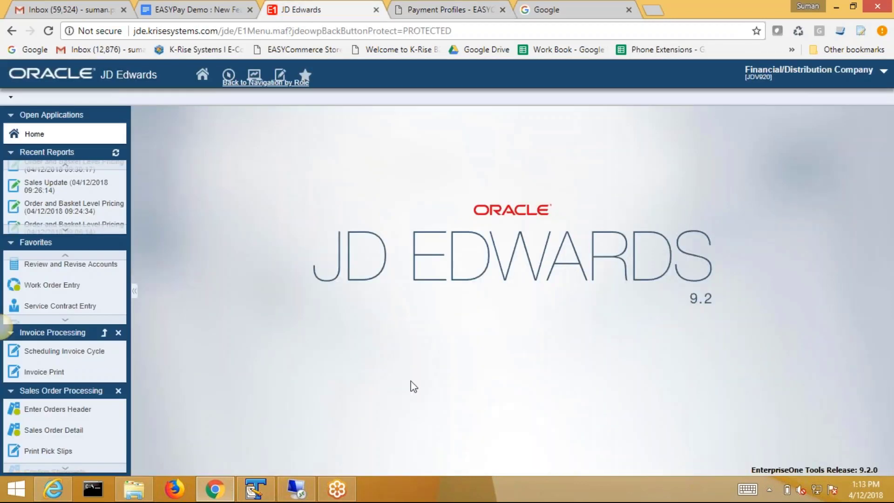
left_click(71, 410)
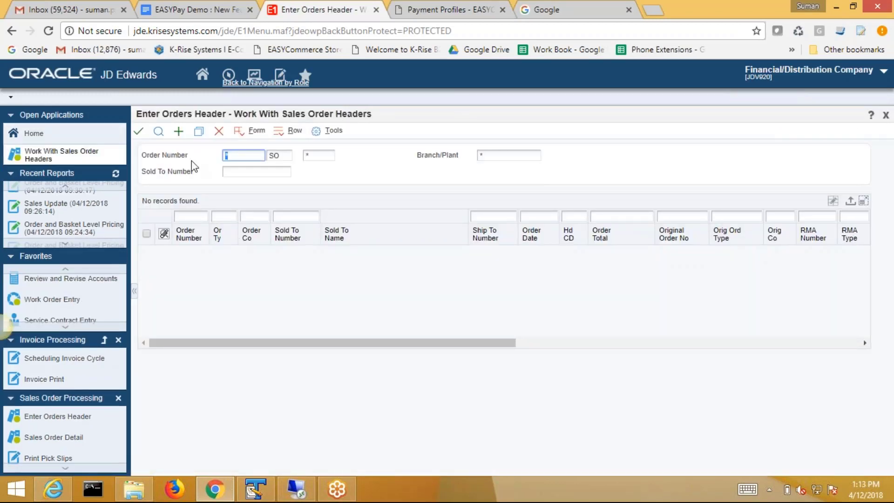
left_click(177, 134)
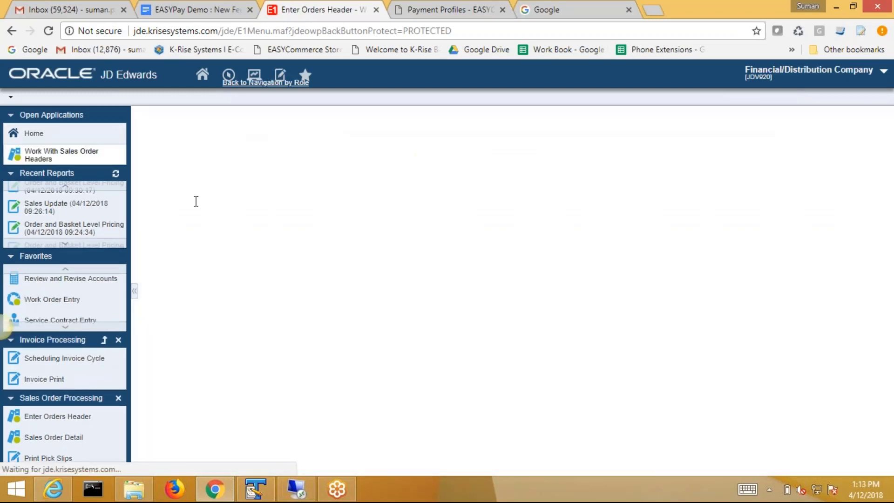
type("M30")
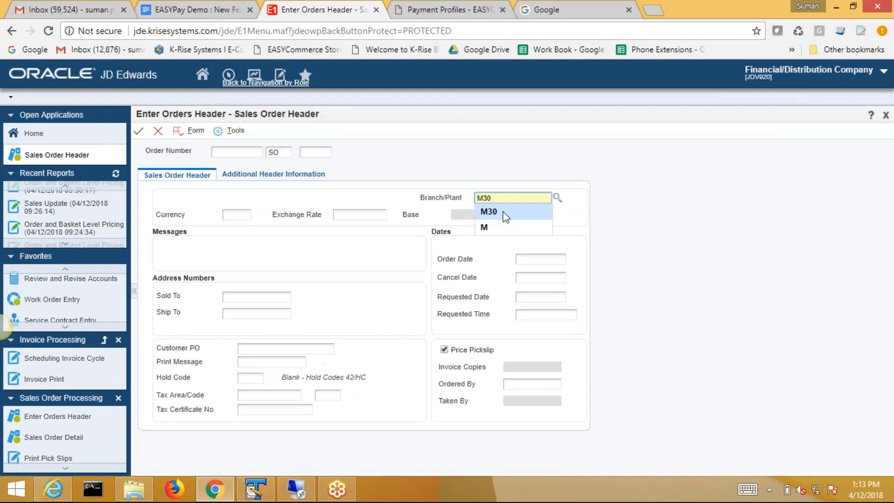
left_click(503, 211)
Submit the order header with the City Power customer number as Sold To and open its additional header information
left_click(244, 298)
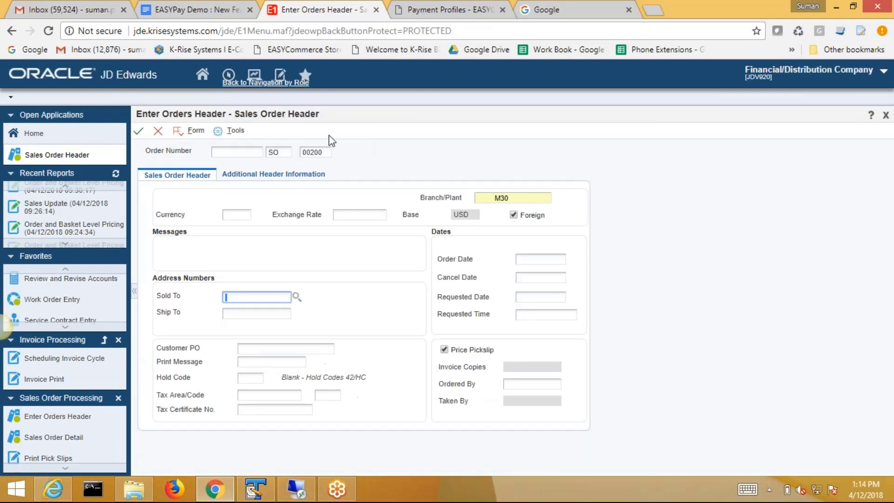
type("61524")
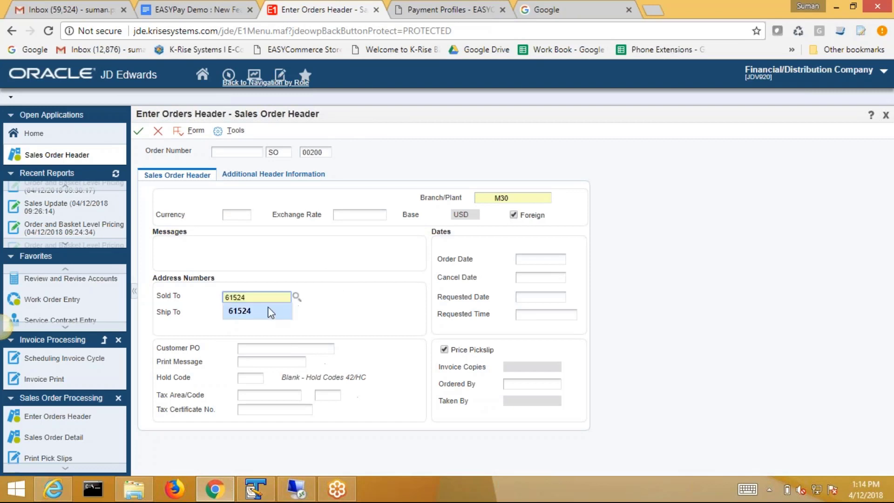
left_click(268, 308)
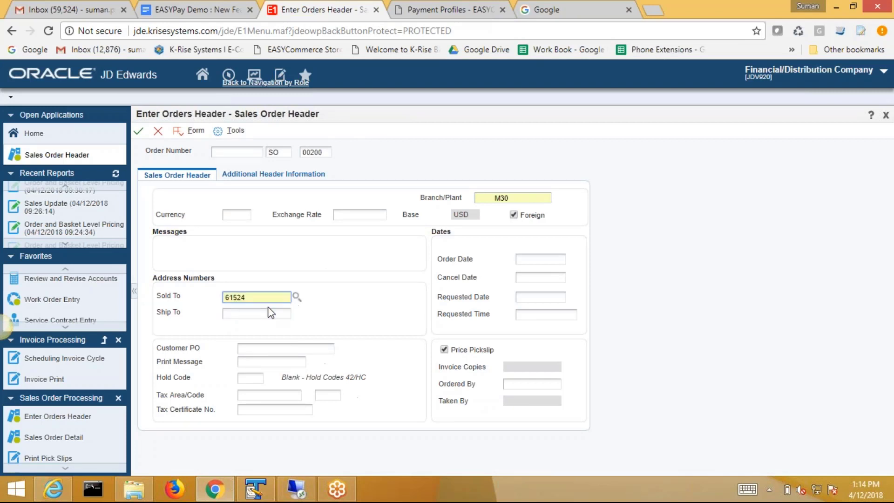
left_click(274, 313)
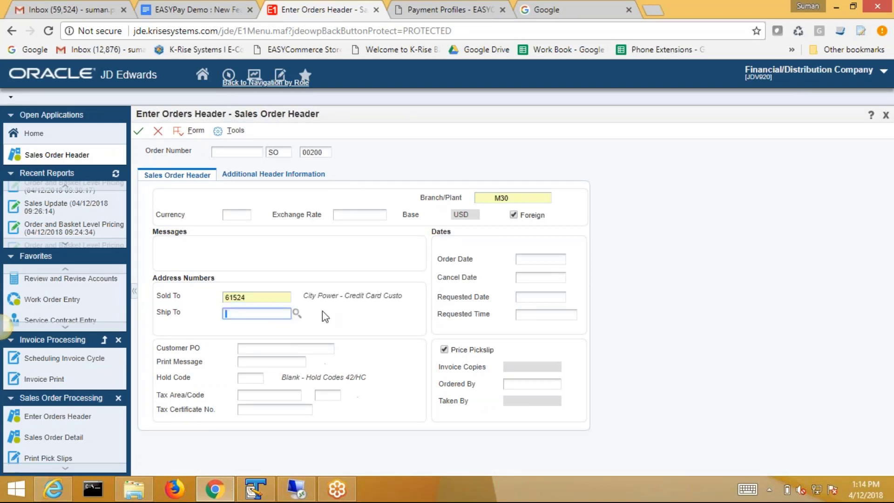
left_click(138, 131)
left_click(261, 207)
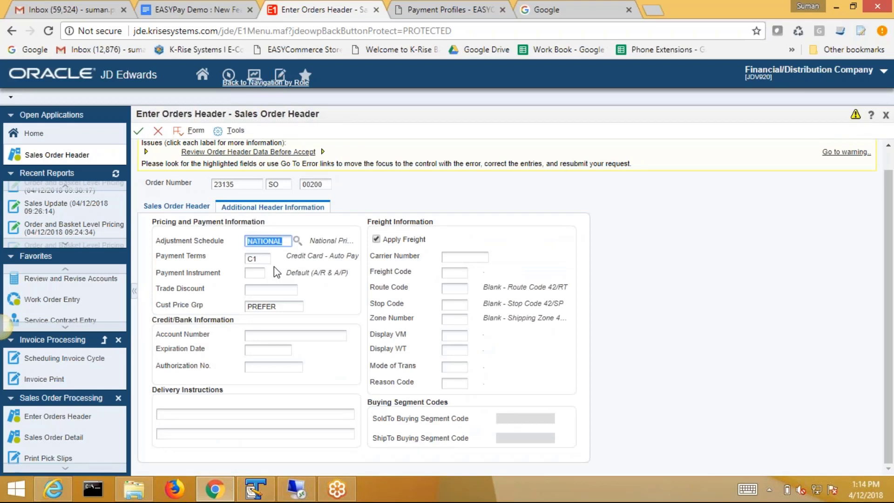
Accept the order header and enter detail lines for quantity 1 of item M001 and quantity 2 of item P001
left_click(138, 132)
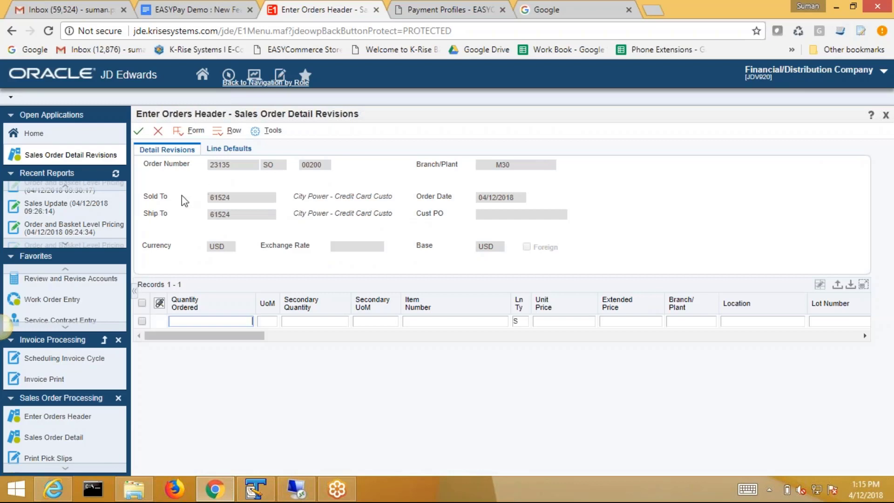
type("1")
left_click(469, 322)
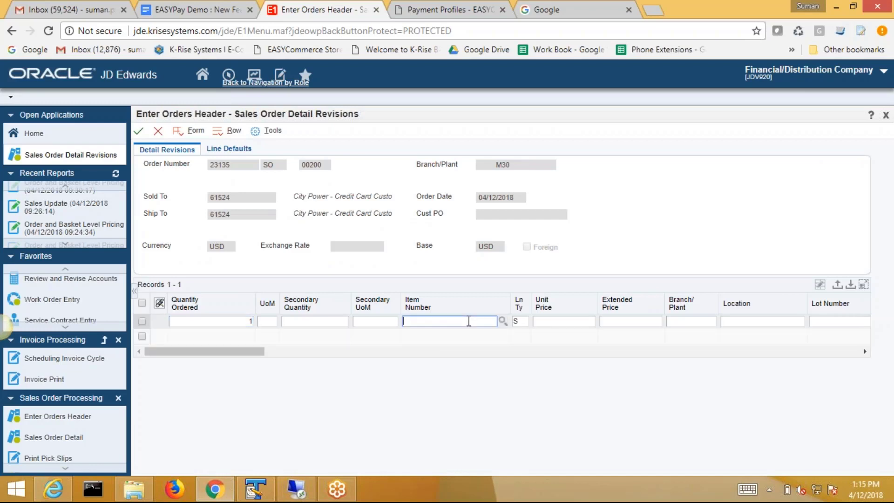
type("M001")
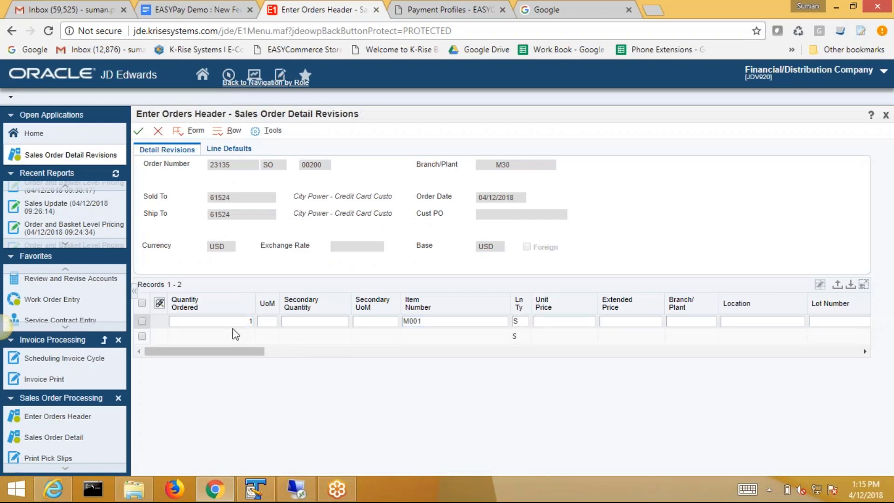
left_click(250, 335)
type("2")
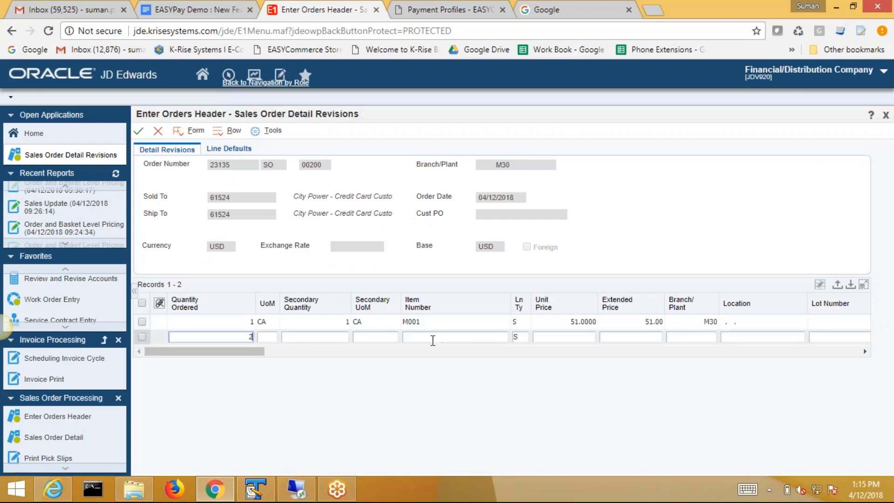
left_click(441, 337)
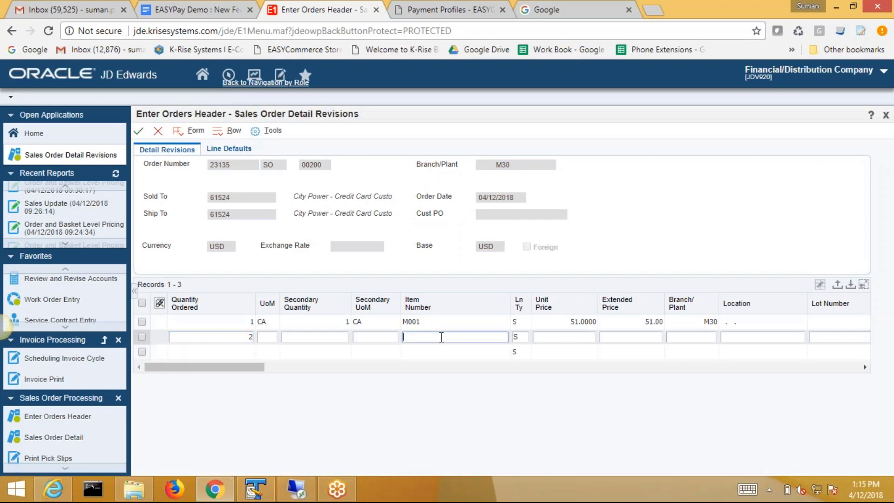
type("P001")
key("Tab")
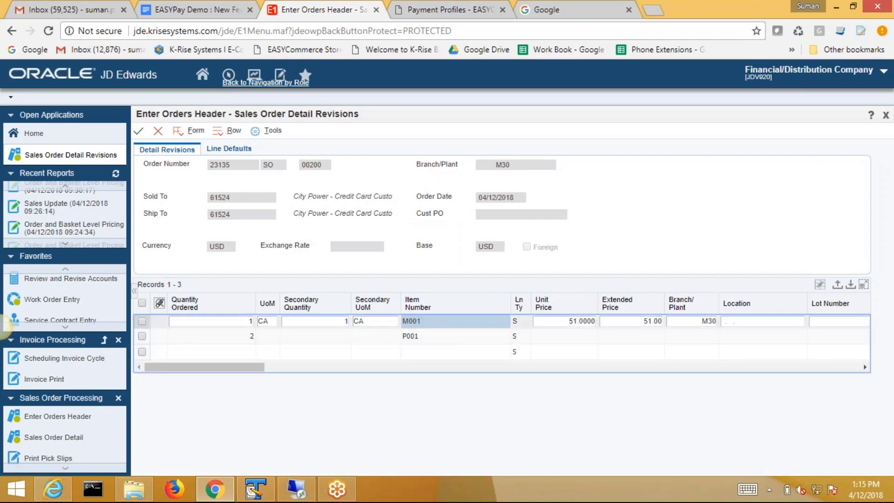
left_click(445, 322)
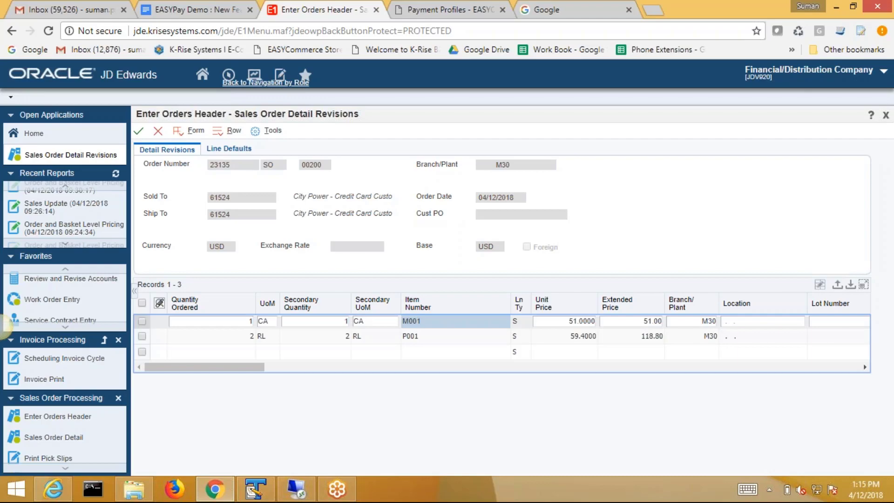
Switch to the remote EASYCommerce Profile Configuration, examine the authorization precondition, and return to the JD Edwards order
left_click(297, 486)
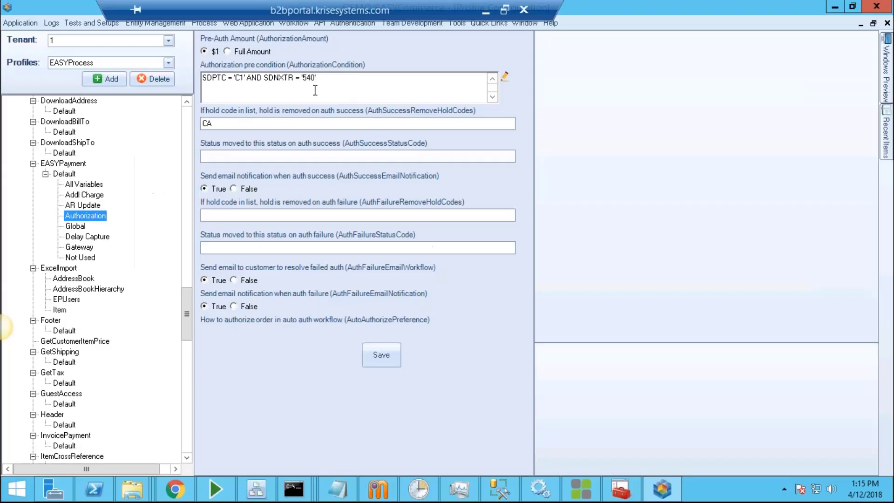
left_click(332, 79)
key("ctrl+a")
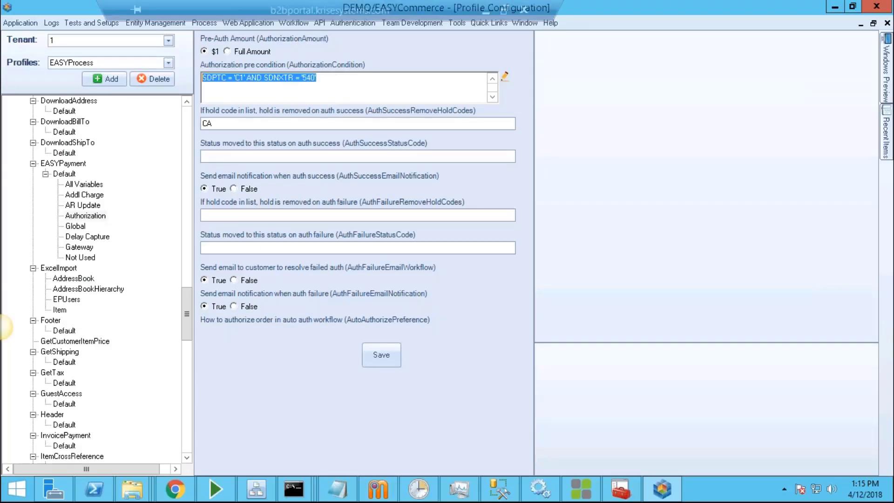
mouse_move(493, 7)
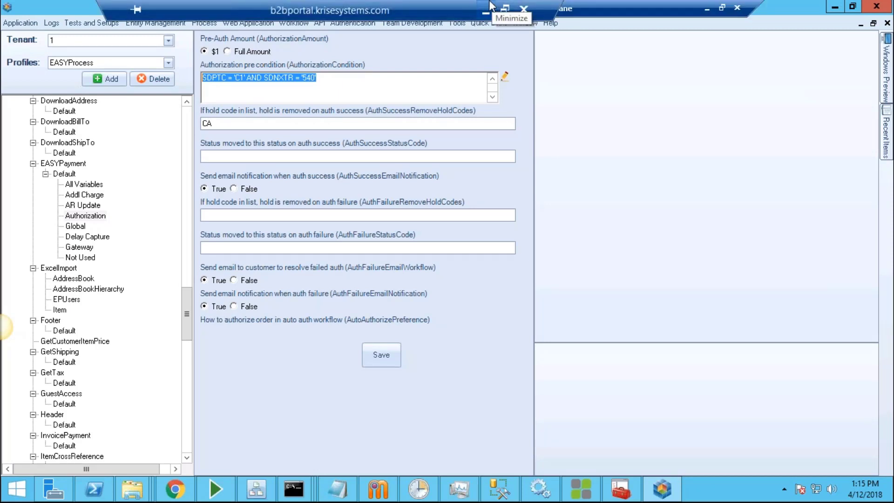
left_click(490, 5)
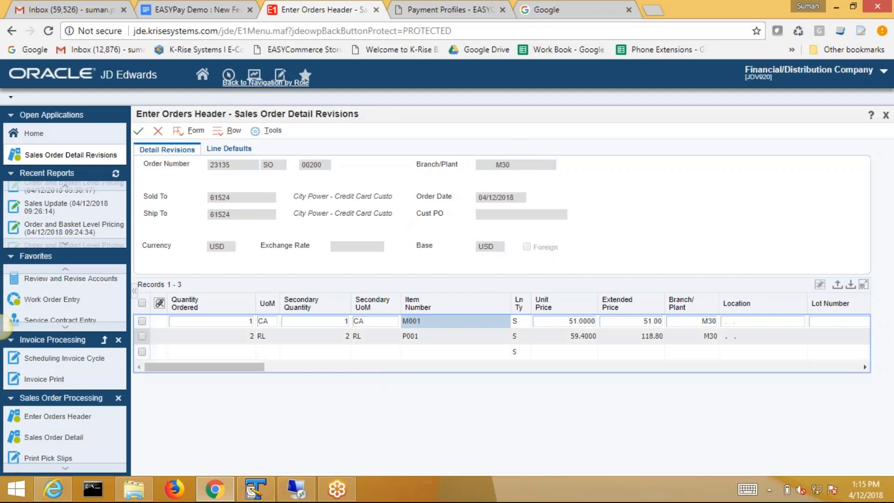
Submit the sales order, leave the blank order header, and review the new order's record in the order headers list
left_click(138, 131)
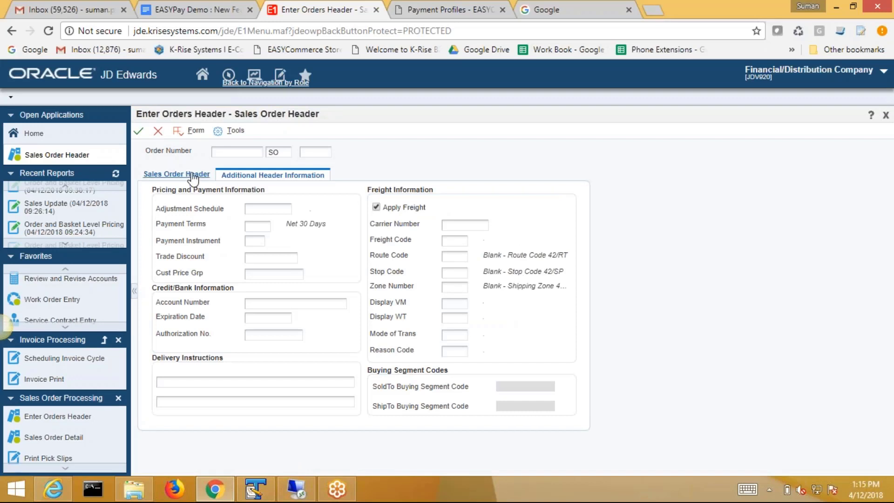
double_click(249, 196)
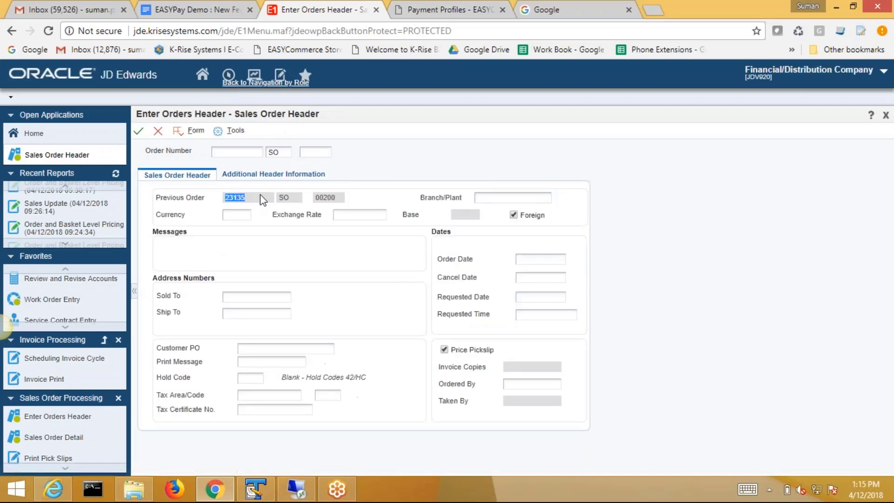
left_click(158, 132)
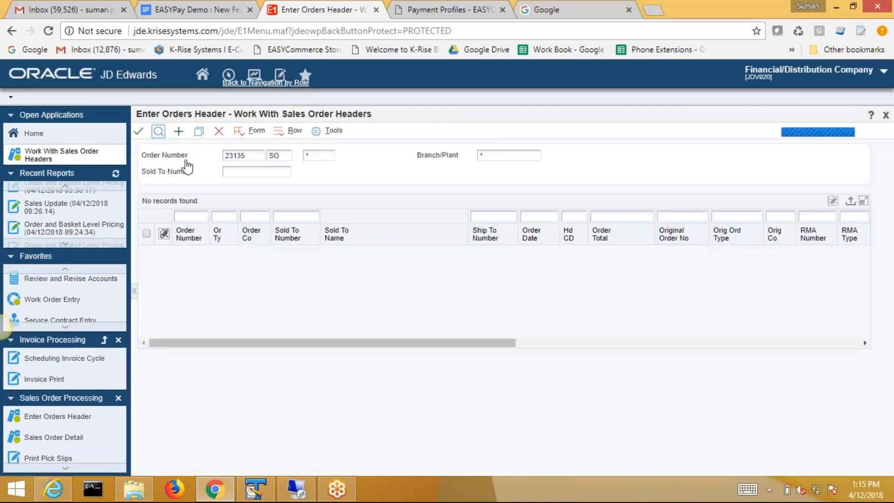
left_click_drag(200, 267, 464, 290)
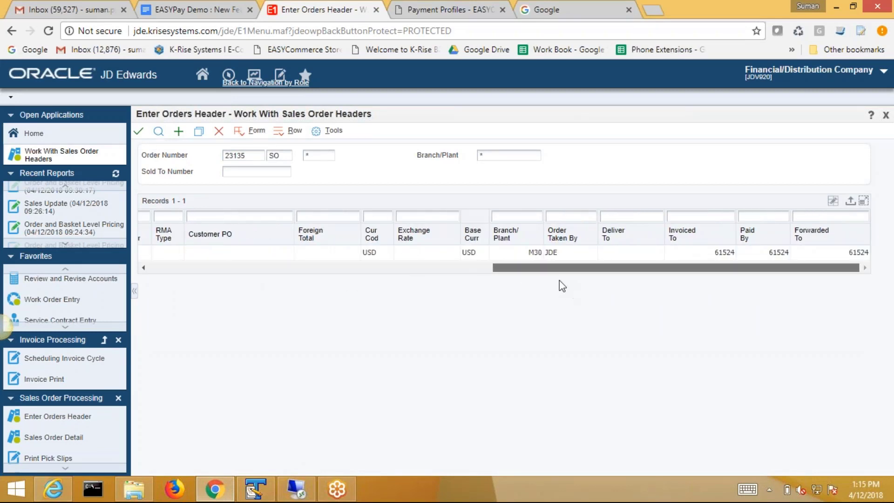
left_click_drag(559, 268, 113, 278)
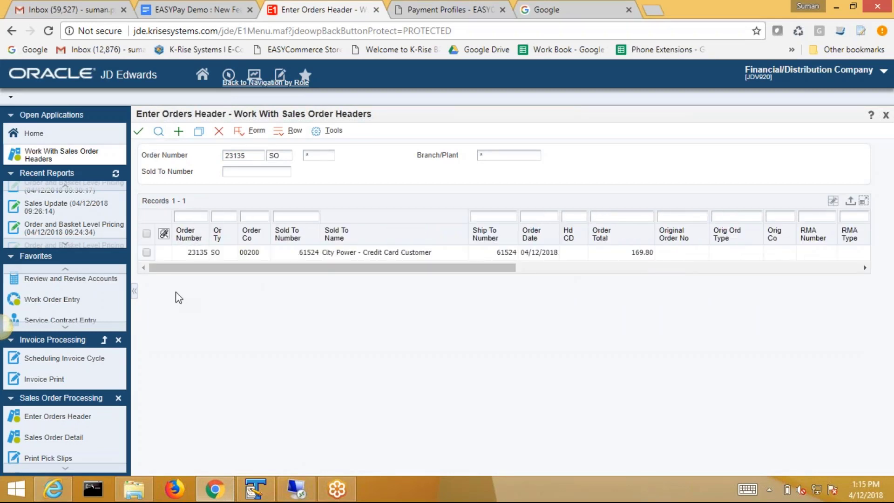
Switch to Gmail, open the EASYPay Pending Authorization notification for the new order, and follow its try again link
left_click(90, 6)
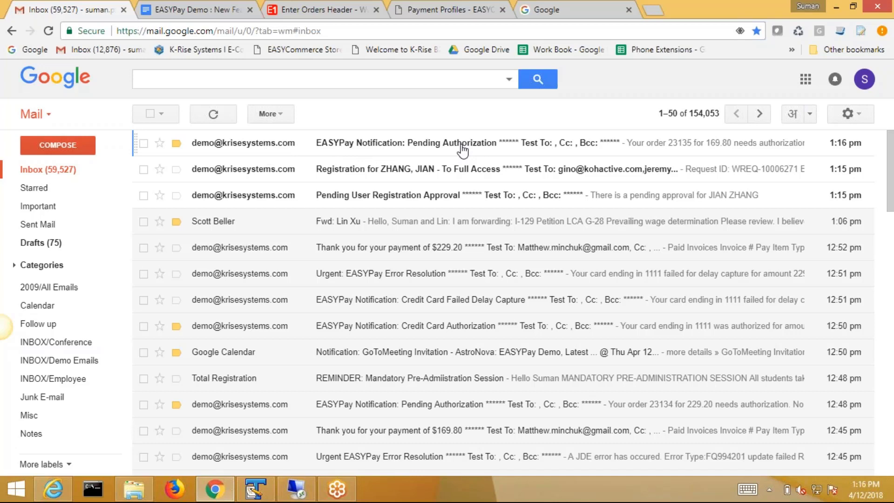
left_click(349, 10)
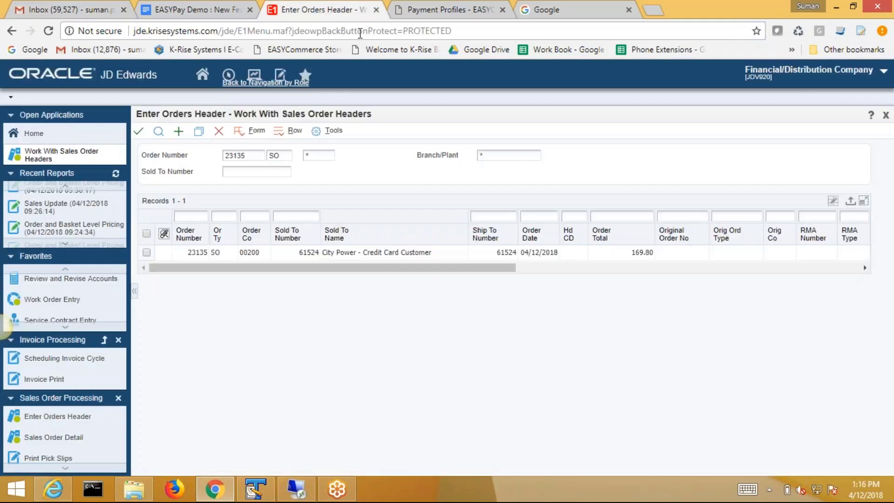
left_click(70, 9)
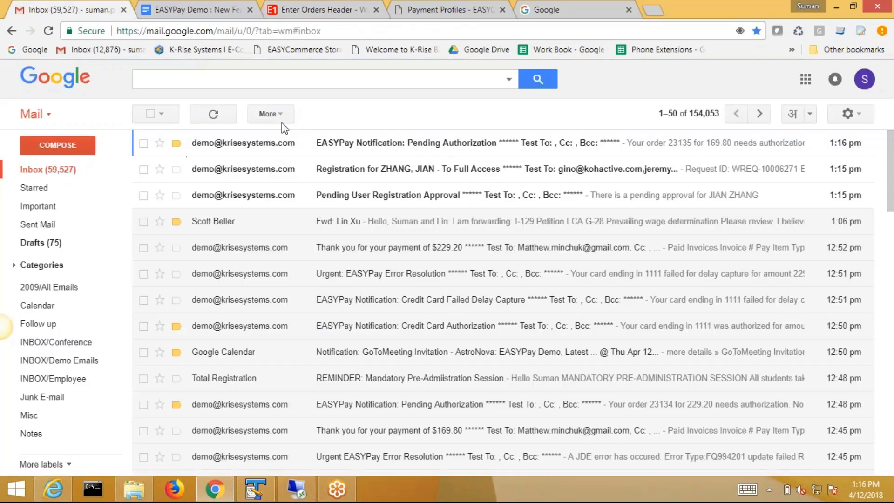
left_click(374, 148)
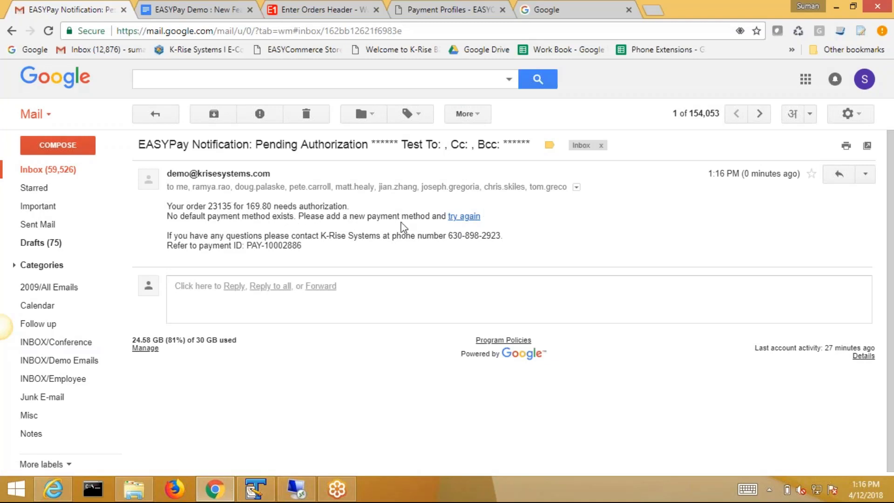
left_click(464, 217)
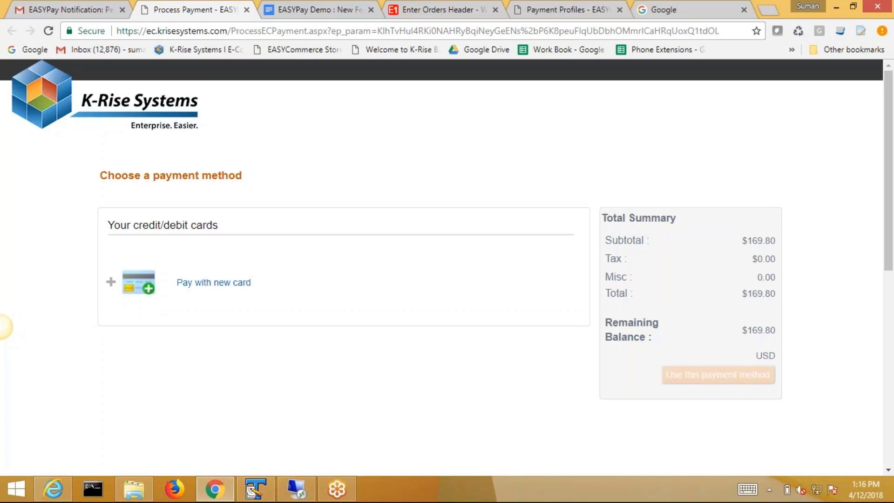
Inspect the payment page's web address and open the form for paying with a new card
left_click(378, 30)
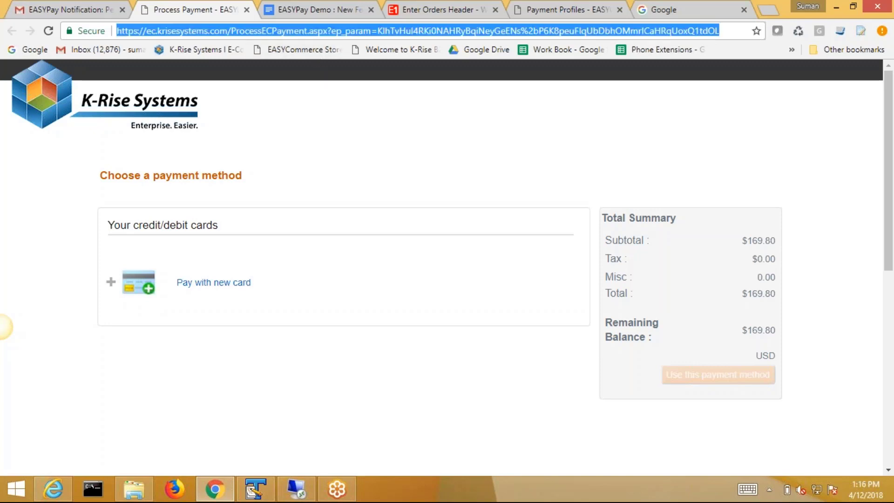
left_click(378, 31)
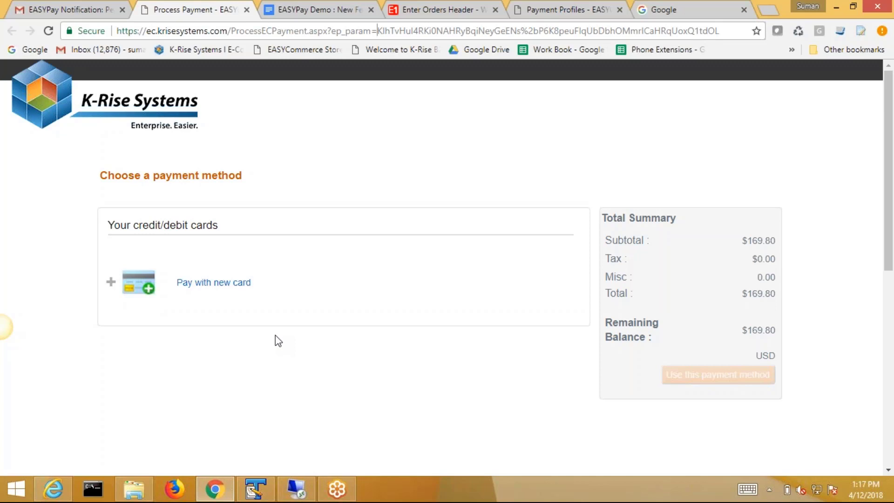
left_click(227, 288)
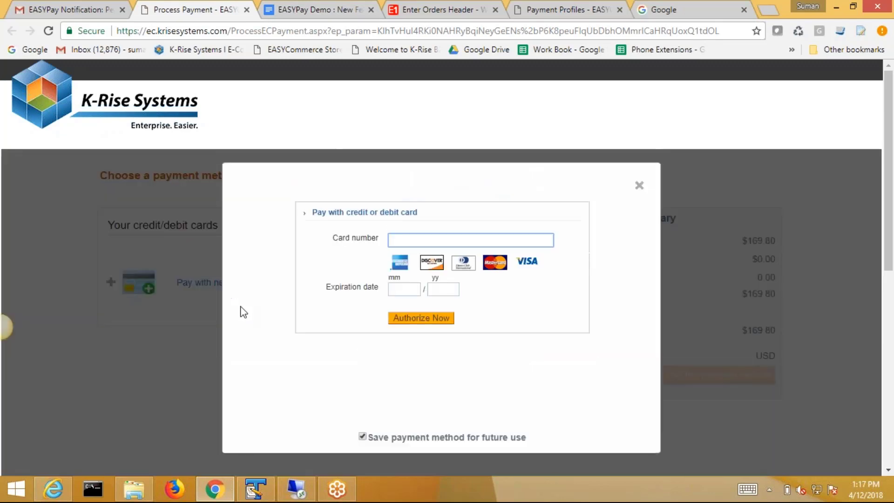
left_click(439, 239)
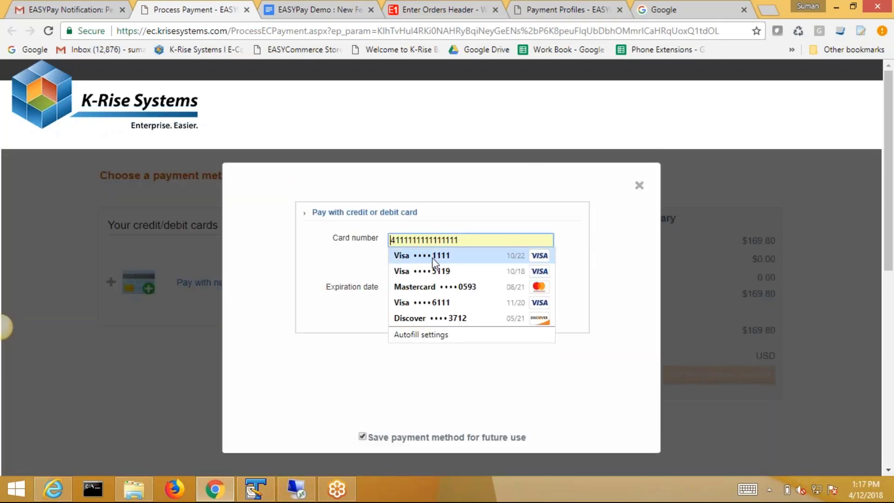
View the frame source of the embedded card form and examine which host serves it in the source page's address
right_click(361, 191)
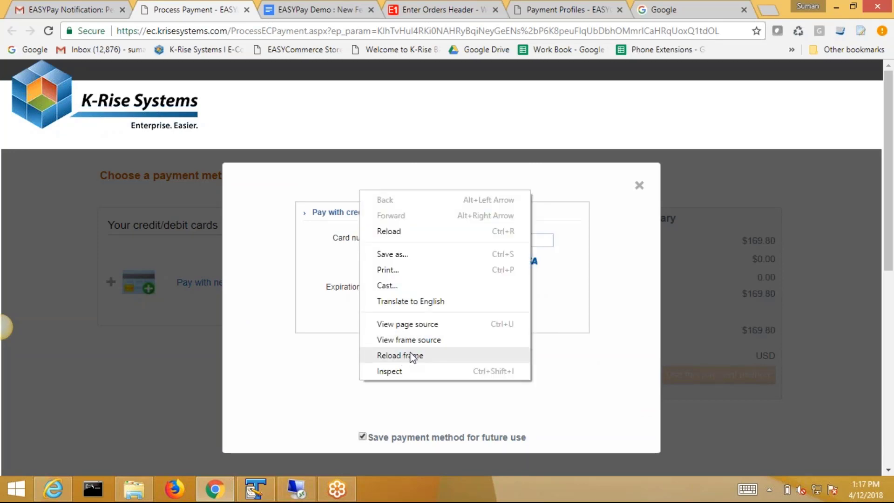
left_click(409, 340)
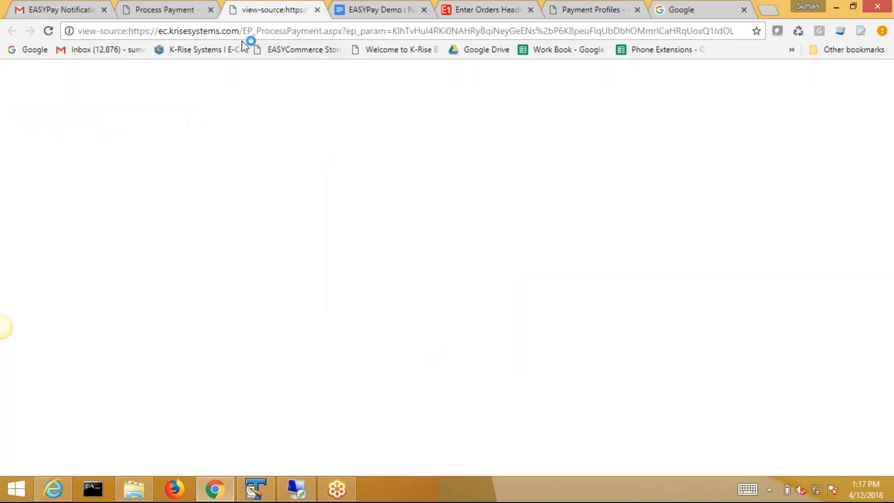
left_click(317, 9)
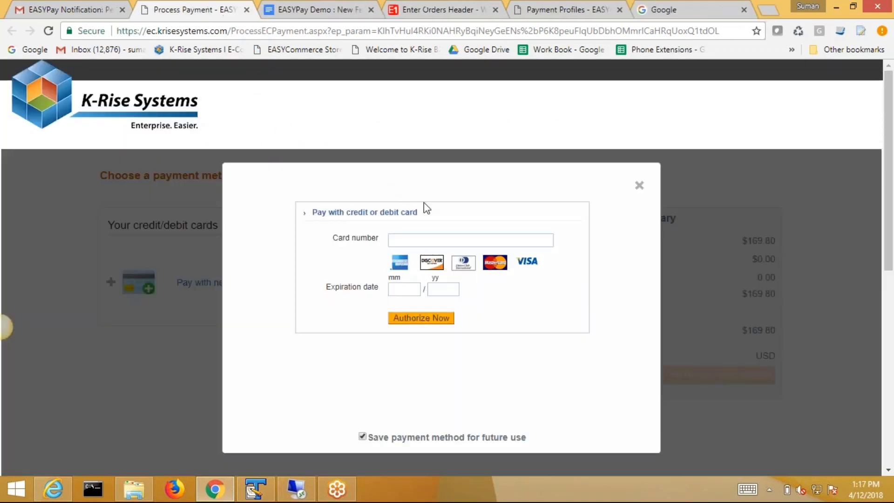
right_click(435, 217)
left_click(472, 365)
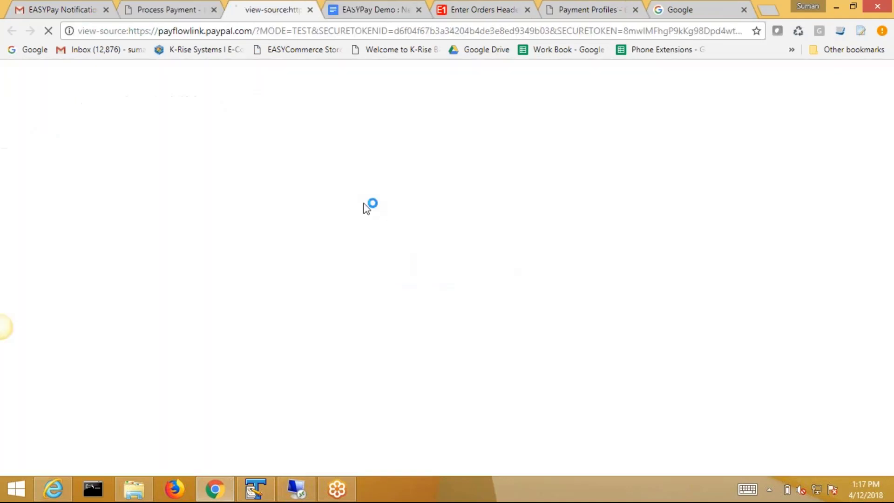
double_click(181, 31)
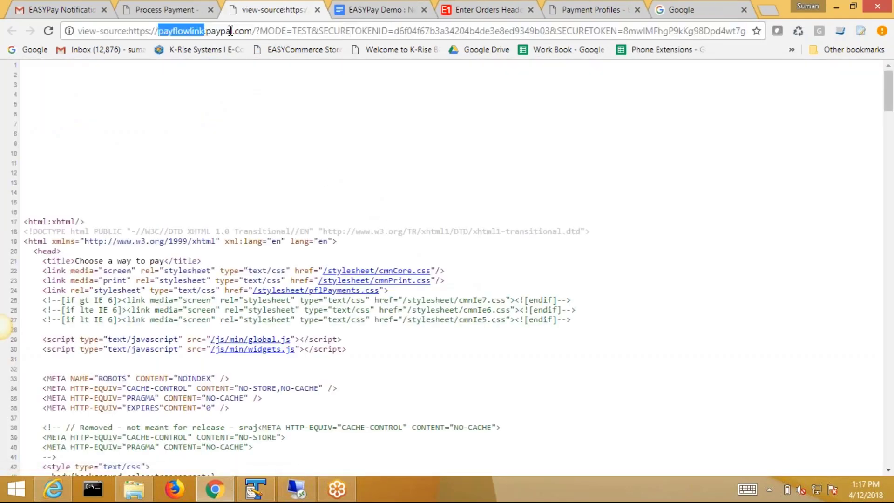
double_click(229, 31)
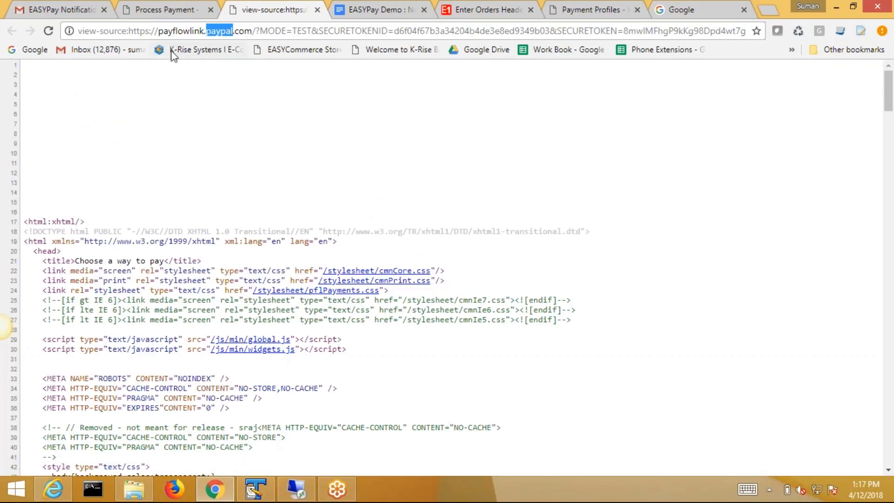
Return to the payment page, fill in the card number and expiration date from the saved Visa, and authorize with the payment method saved for future use
left_click(185, 10)
left_click(403, 239)
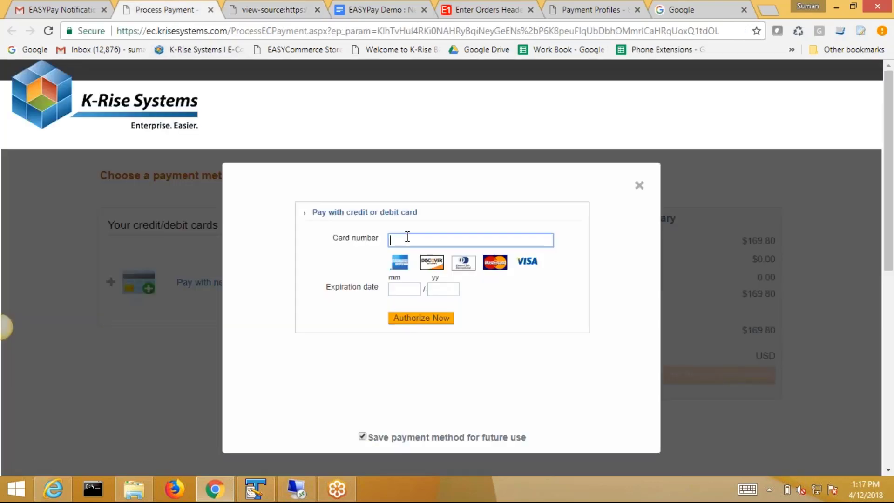
left_click(409, 255)
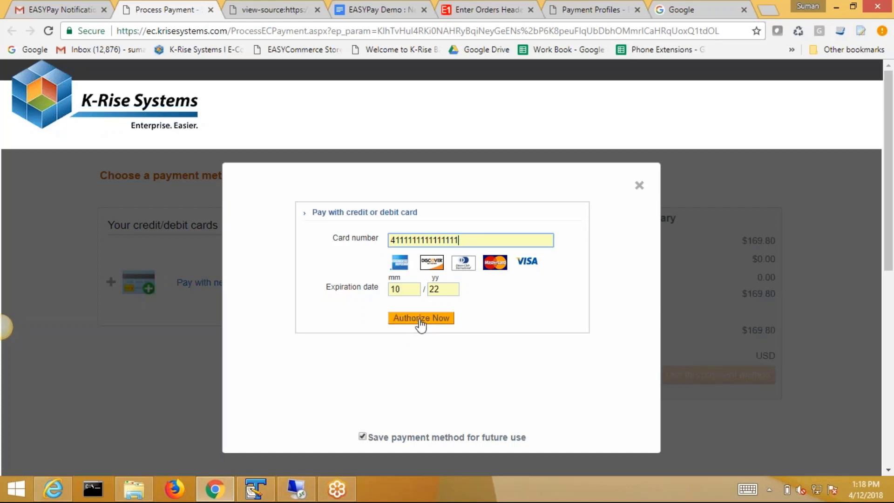
left_click(362, 438)
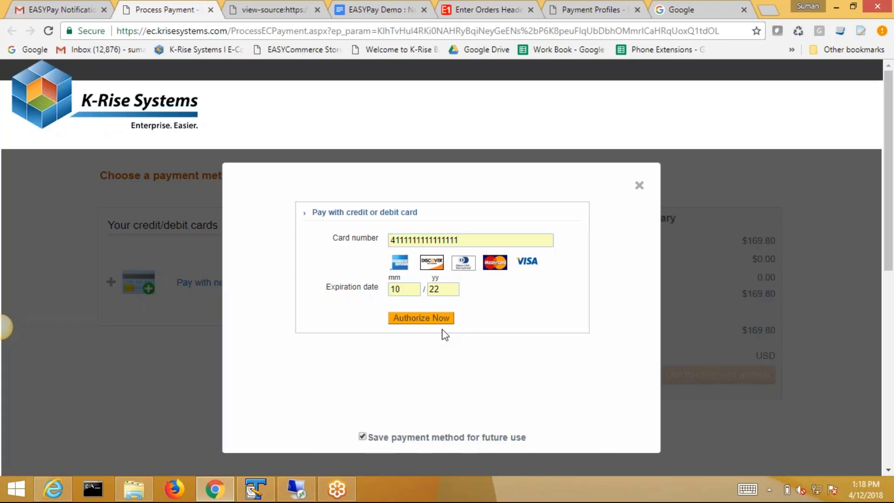
left_click(428, 320)
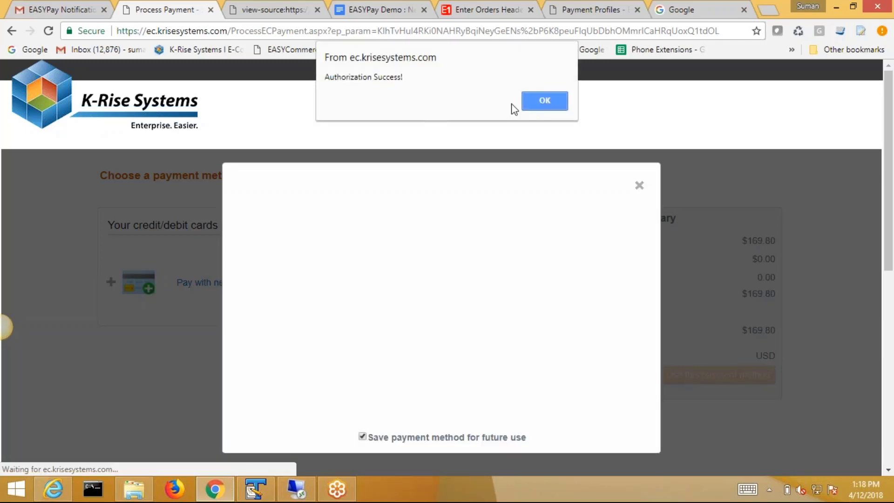
Acknowledge the authorization message and examine the amount and remaining columns of the payment page's transaction history
left_click(536, 104)
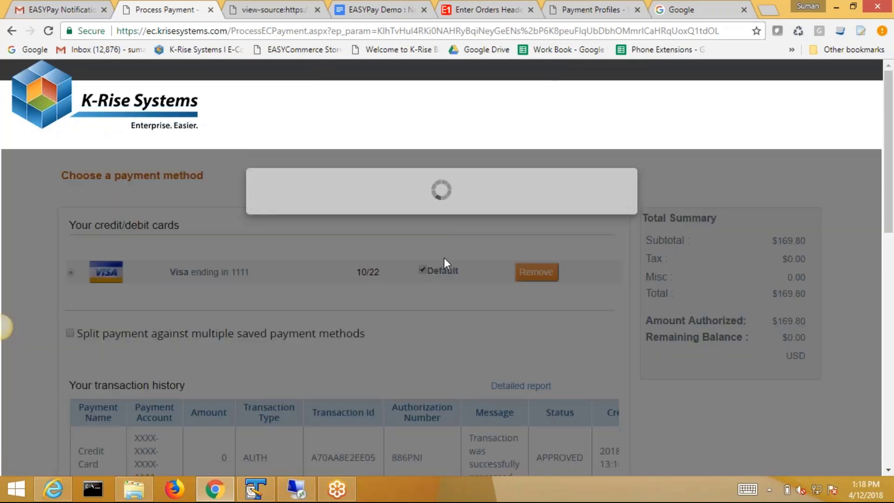
scroll(449, 266, "down", 5)
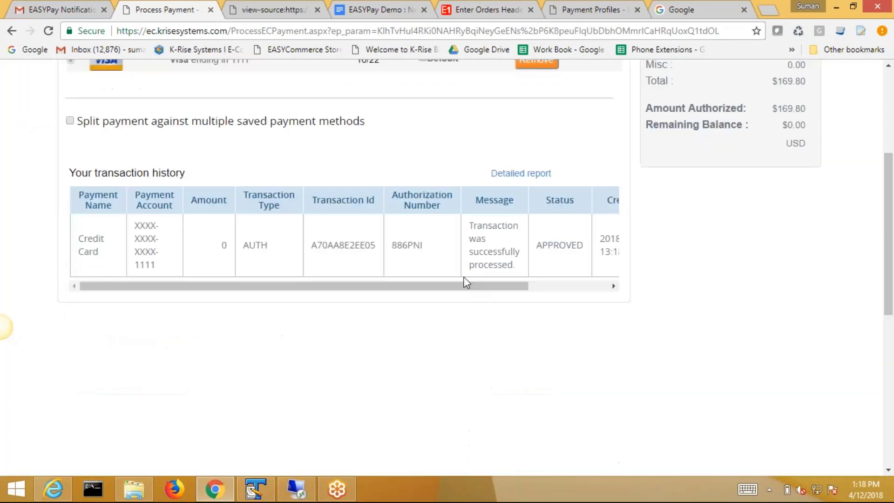
left_click_drag(366, 291, 403, 260)
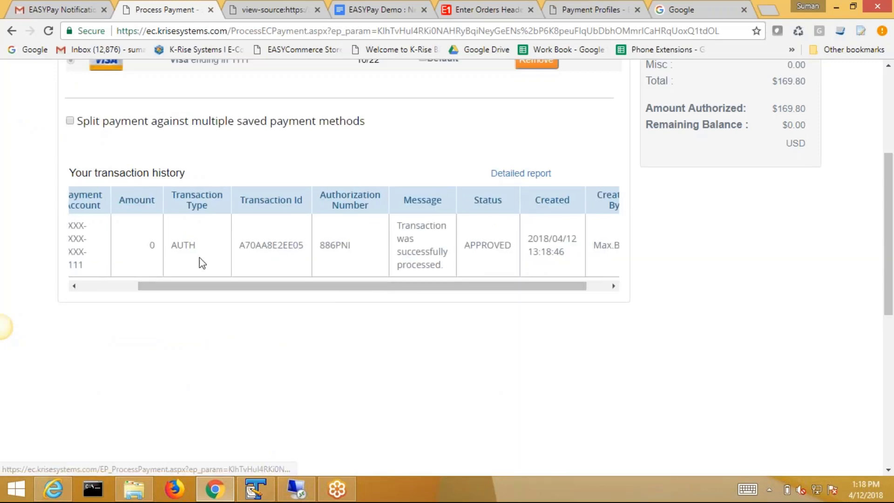
double_click(152, 246)
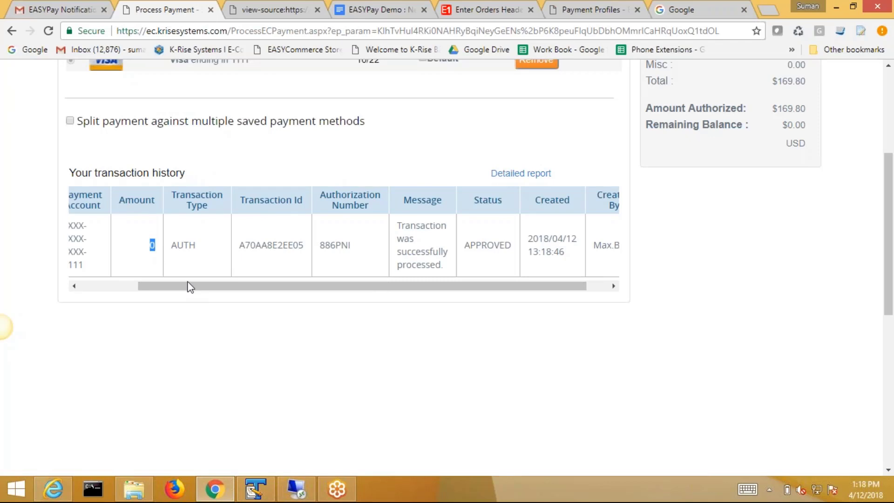
left_click_drag(190, 285, 128, 293)
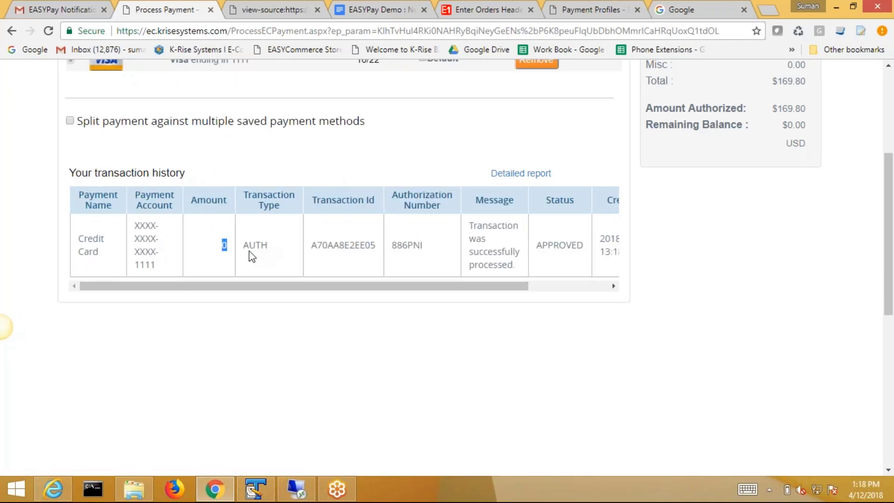
Open the detailed report for the payment, review its transactions, workflows, payments and payment history, and close it
left_click(527, 176)
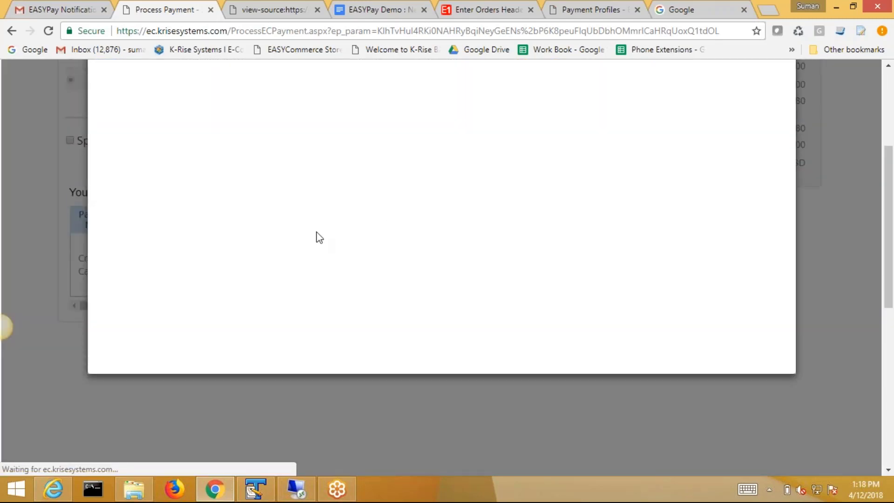
scroll(318, 237, "down", 2)
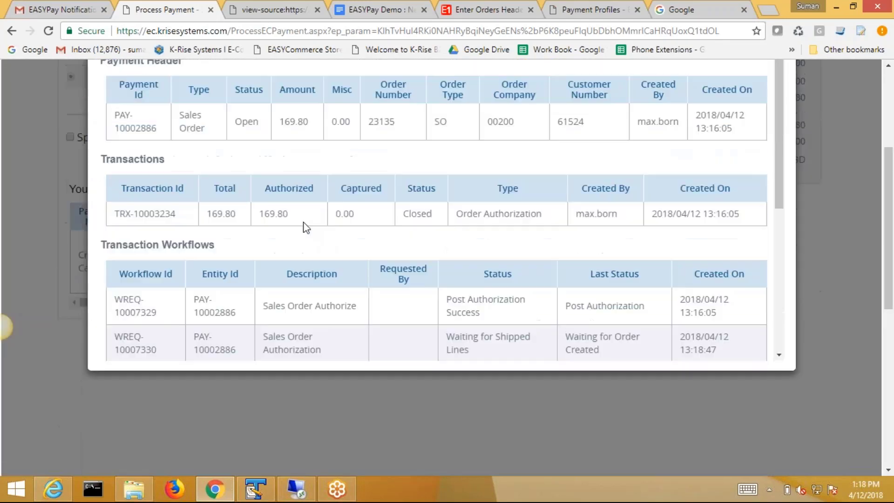
scroll(305, 228, "down", 5)
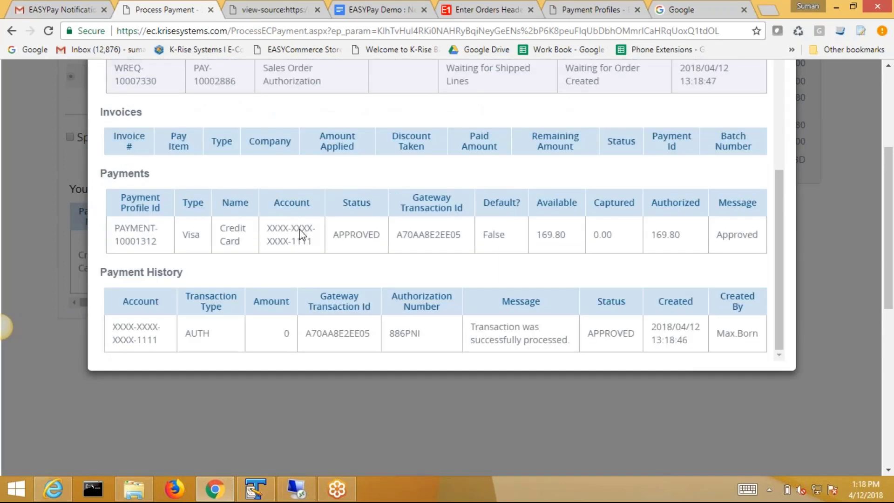
scroll(302, 236, "down", 1)
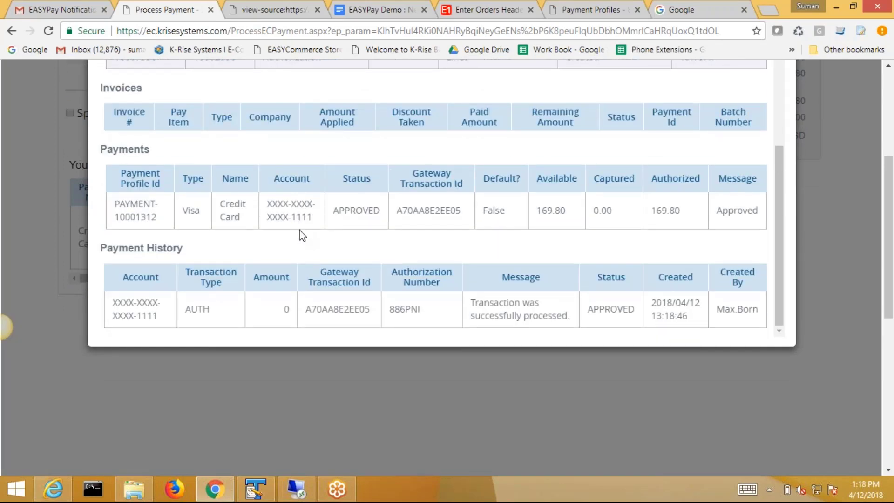
scroll(301, 235, "up", 8)
left_click(758, 124)
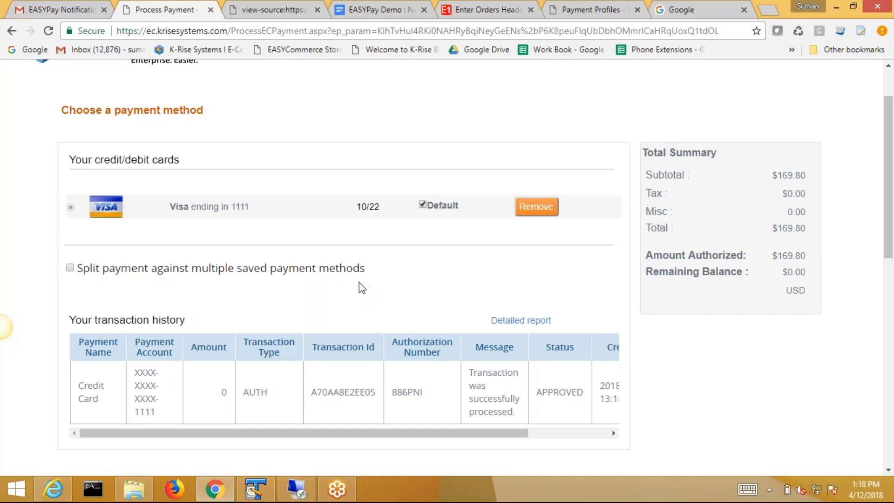
scroll(363, 288, "up", 2)
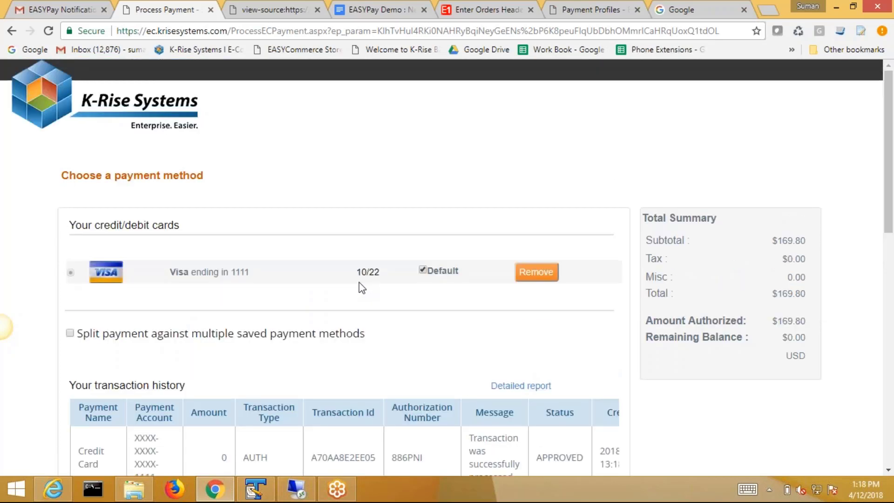
Close the payment and source pages, examine the authorization and order numbers in Gmail's Credit Card Authorization notification, and return to the inbox
left_click(211, 10)
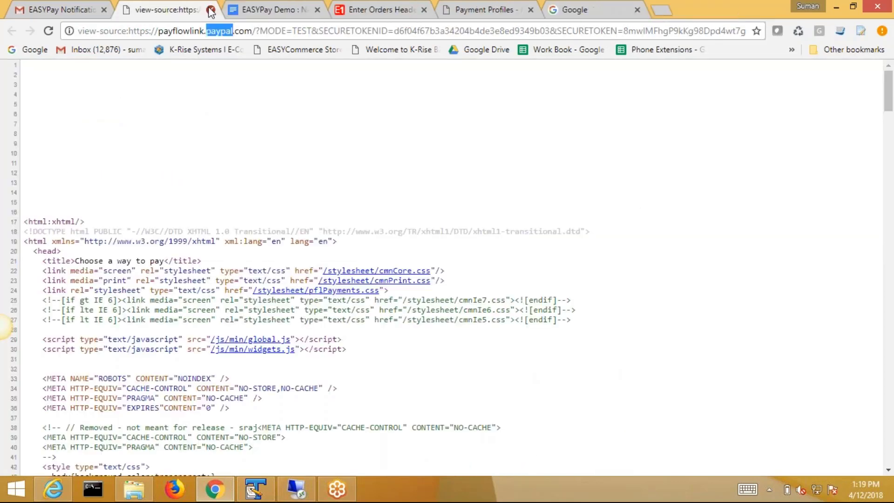
left_click(211, 10)
left_click(21, 10)
left_click(44, 169)
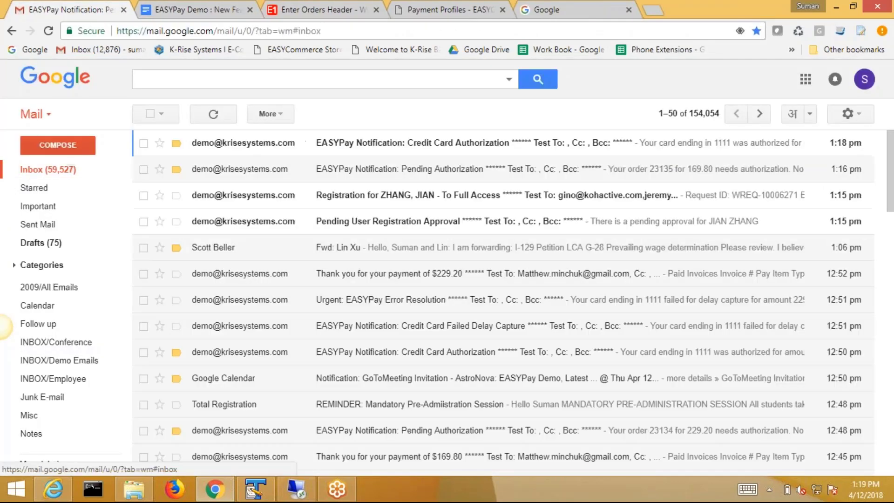
left_click(399, 148)
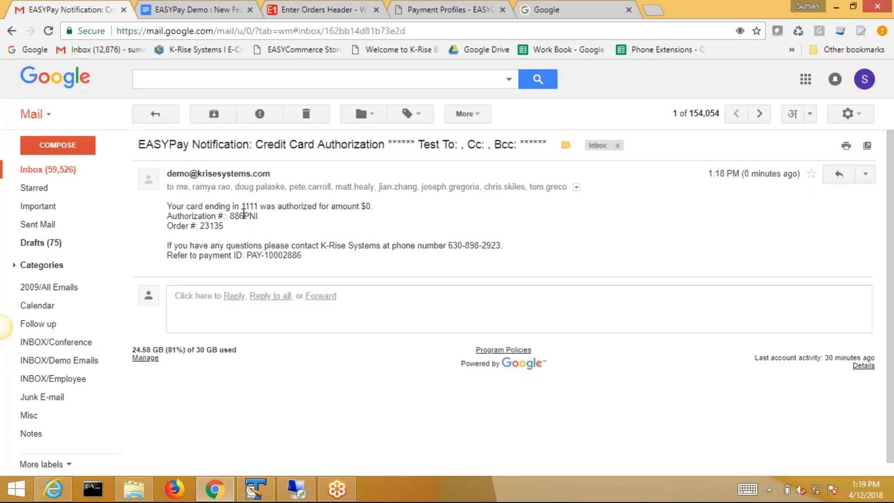
double_click(242, 215)
double_click(210, 226)
left_click(70, 170)
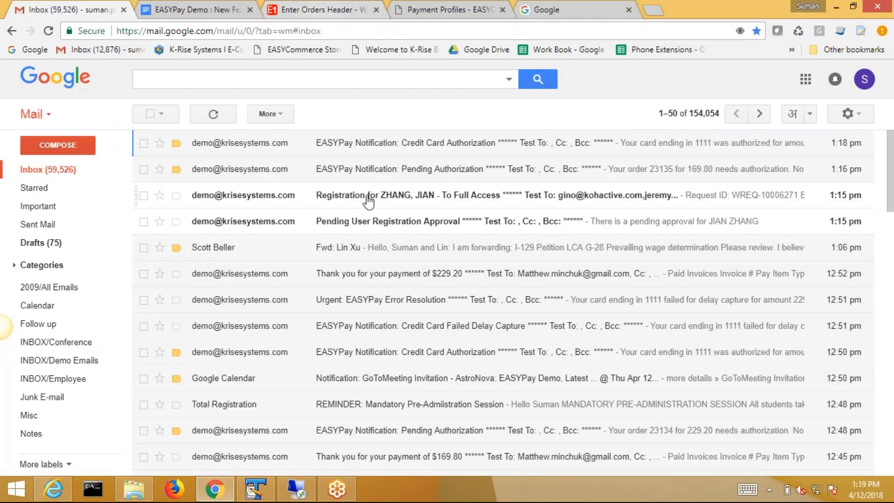
Open the EASYPay Report in the K-Rise portal and search it by the order number copied from JD Edwards
left_click(445, 9)
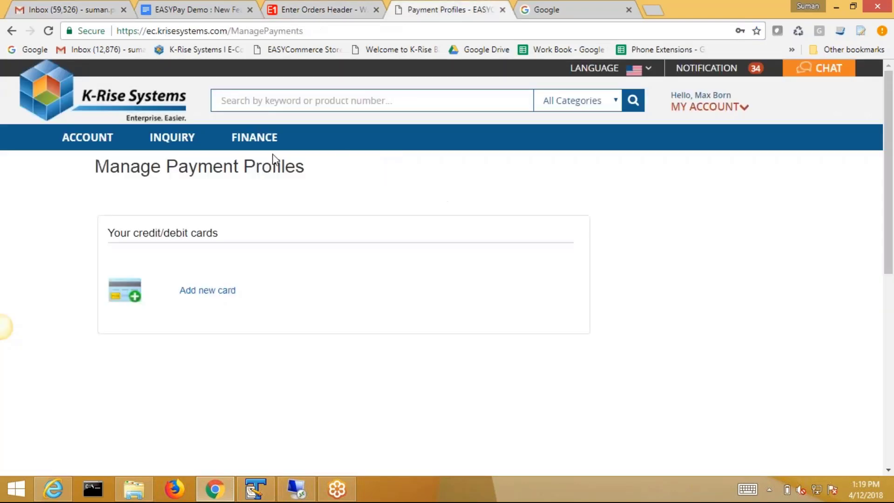
left_click(276, 167)
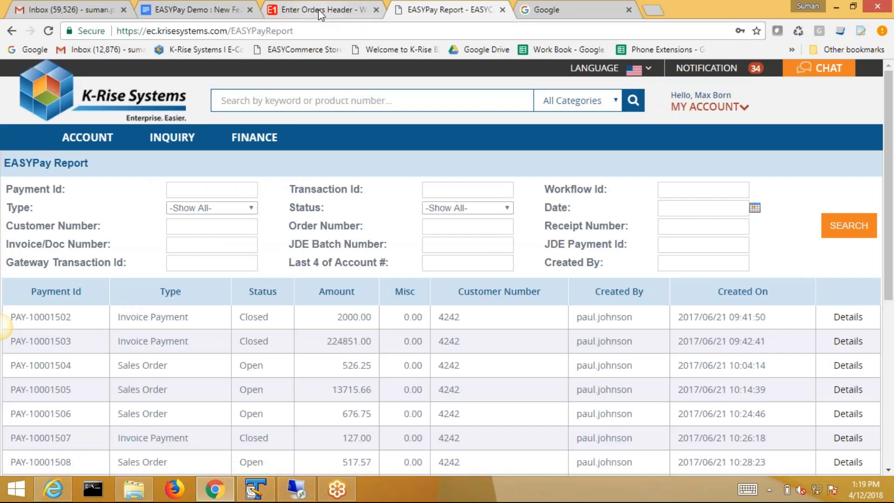
left_click(320, 14)
double_click(237, 154)
key("ctrl+c")
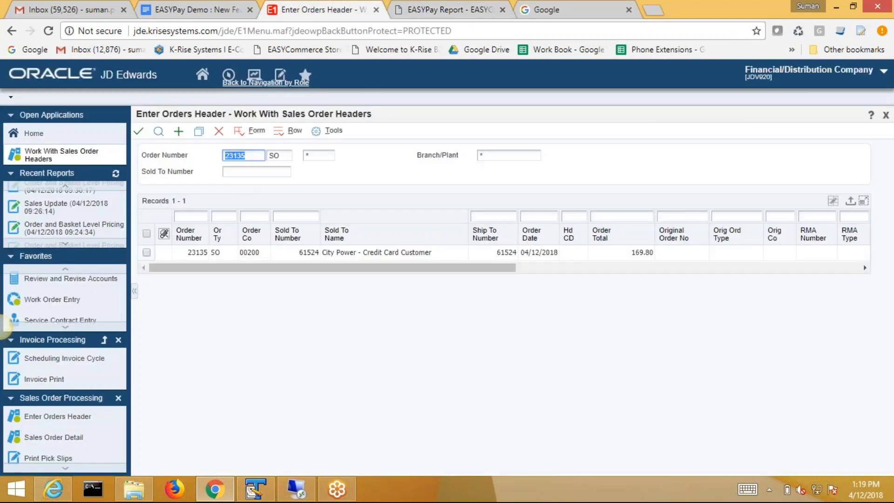
left_click(443, 10)
key("ctrl+v")
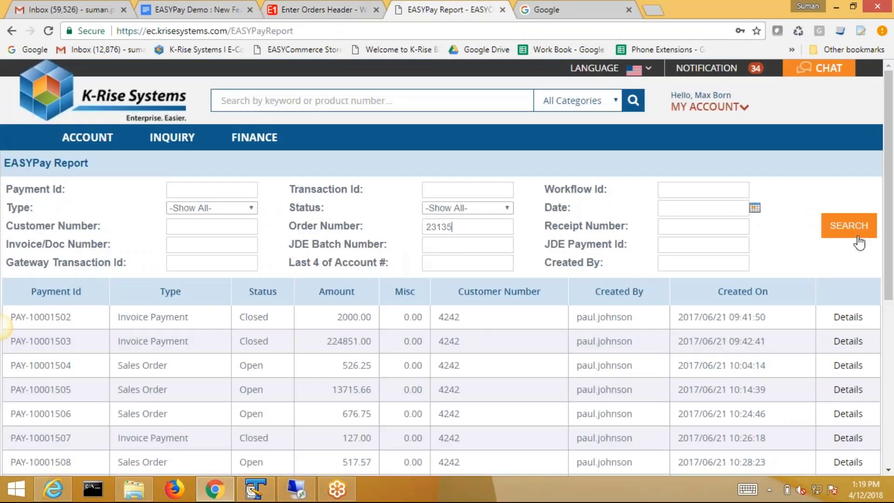
left_click(853, 232)
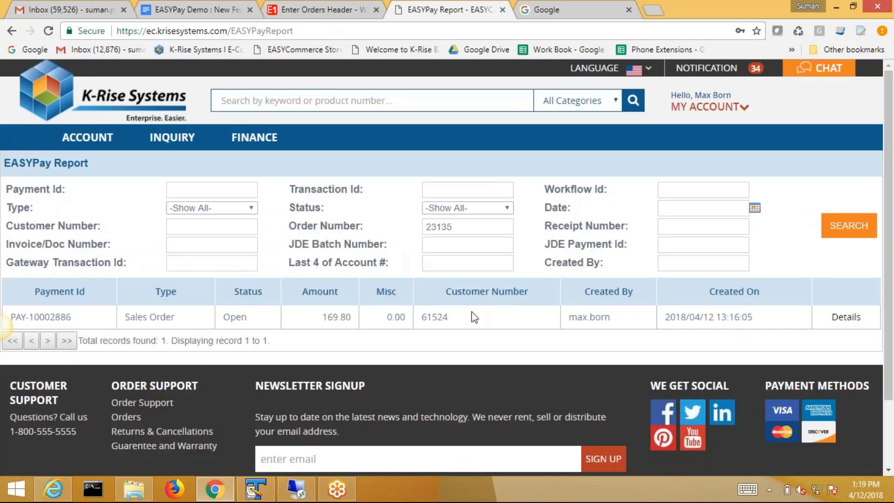
Open the found payment's header details, examine its transactions and the status of the Sales Order Authorization workflow, and close them
left_click(846, 318)
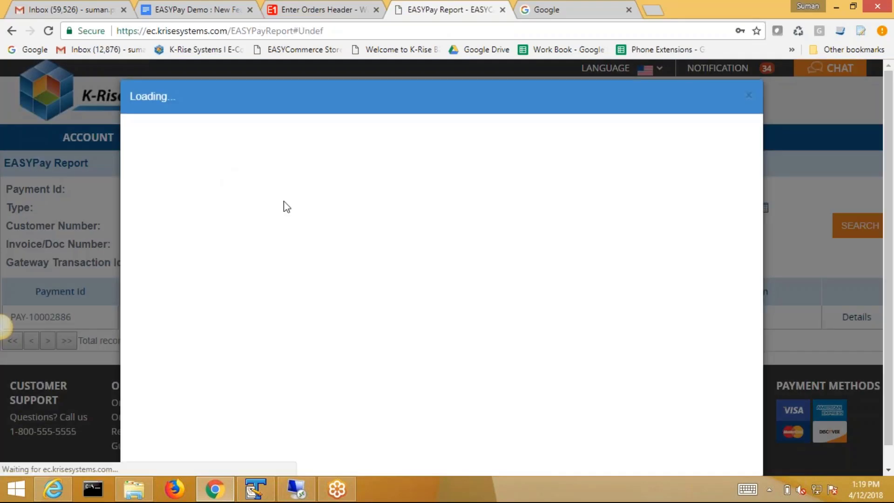
scroll(371, 240, "down", 2)
scroll(372, 240, "down", 4)
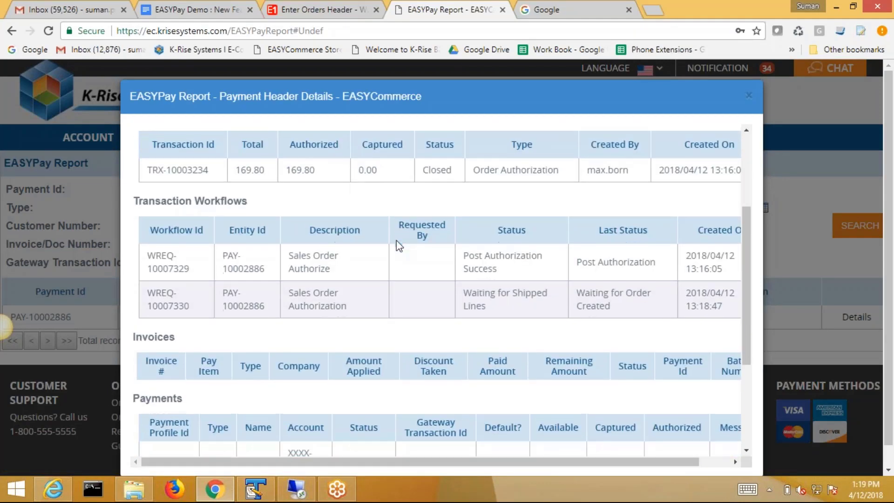
scroll(467, 309, "up", 2)
scroll(520, 303, "down", 1)
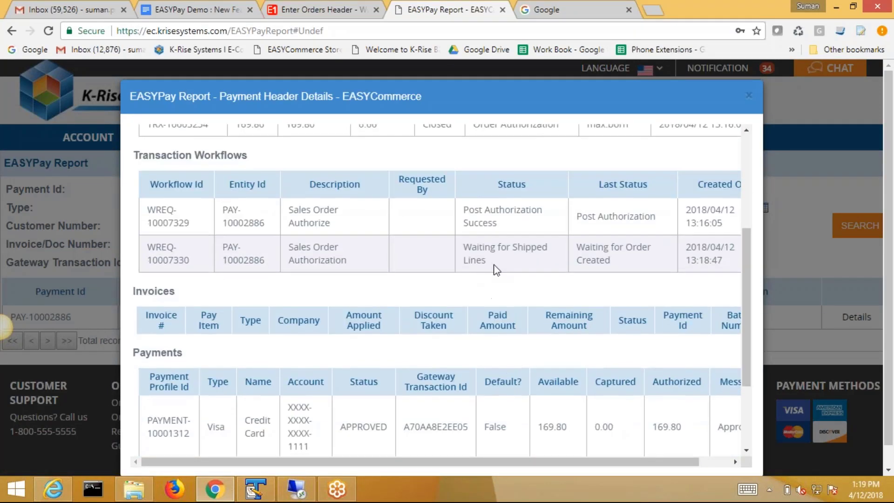
left_click_drag(492, 263, 463, 247)
left_click(497, 264)
scroll(500, 269, "up", 4)
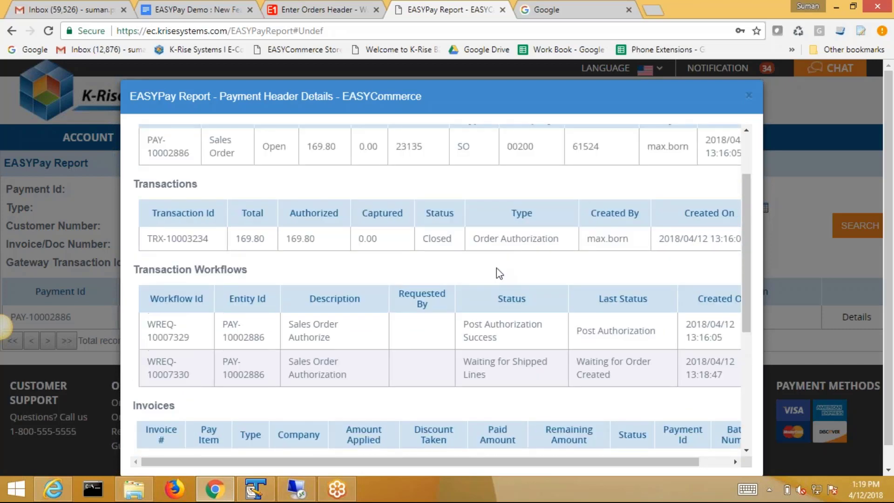
left_click(750, 97)
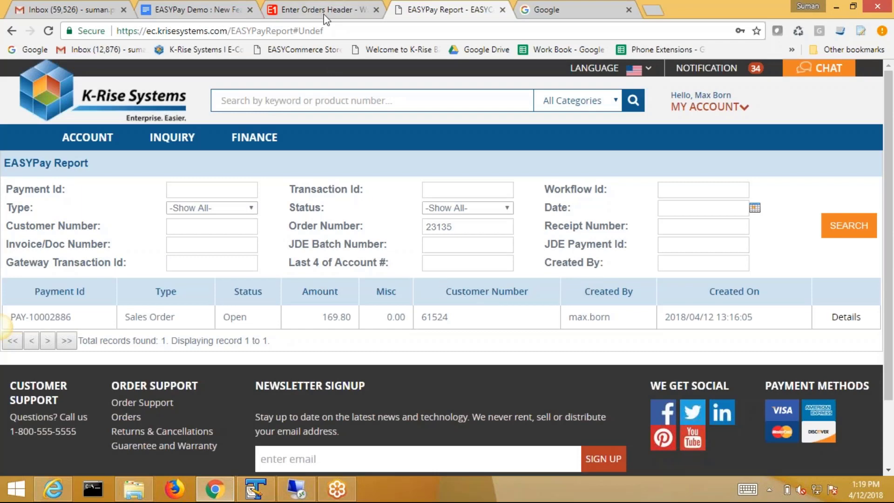
Switch to JD Edwards and submit Update Customer Sales version KRS006 with its existing processing options and printer settings
left_click(323, 12)
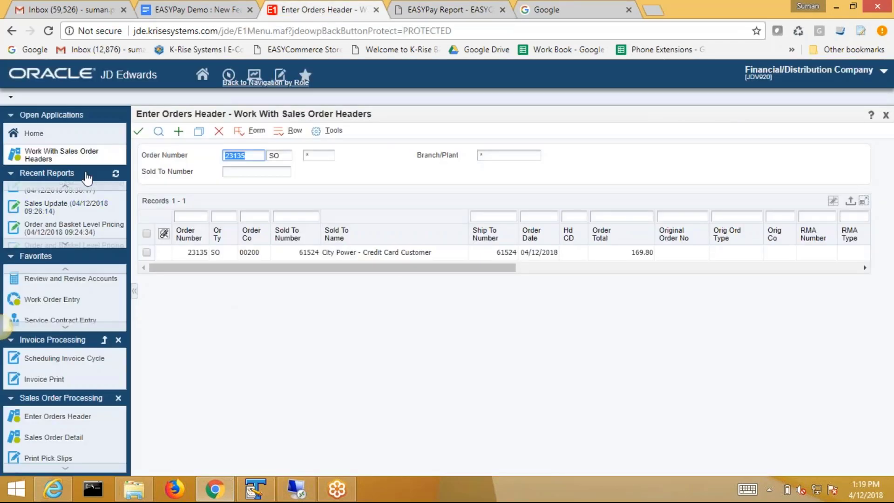
scroll(96, 195, "down", 5)
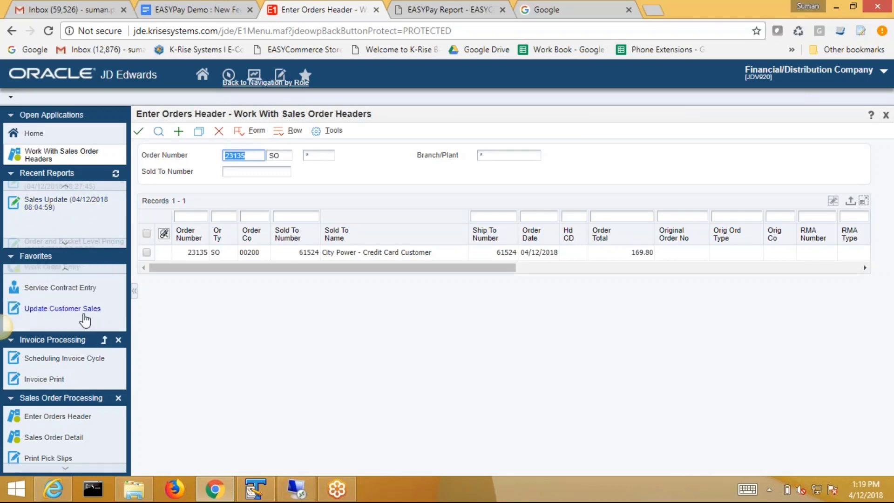
left_click(58, 319)
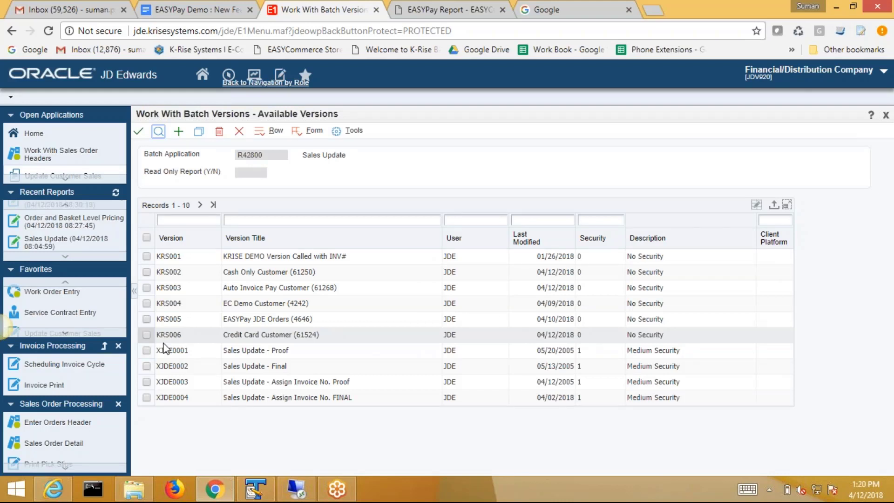
left_click(147, 335)
left_click(139, 132)
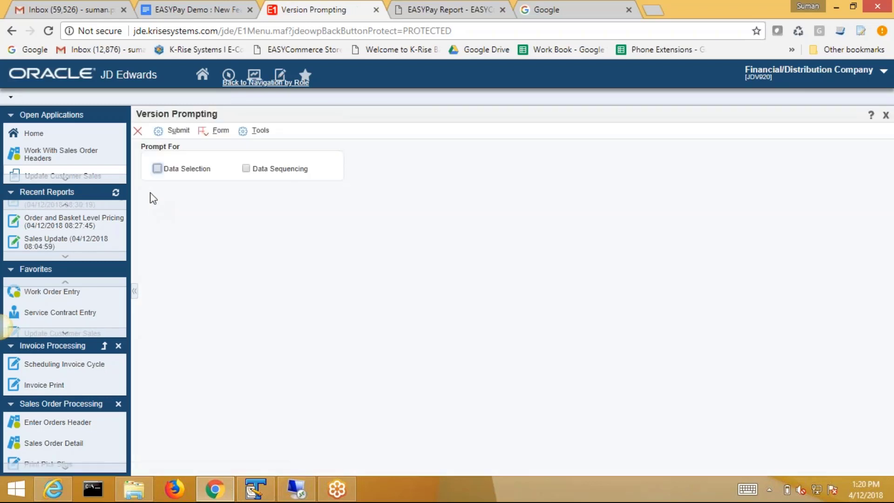
left_click(182, 133)
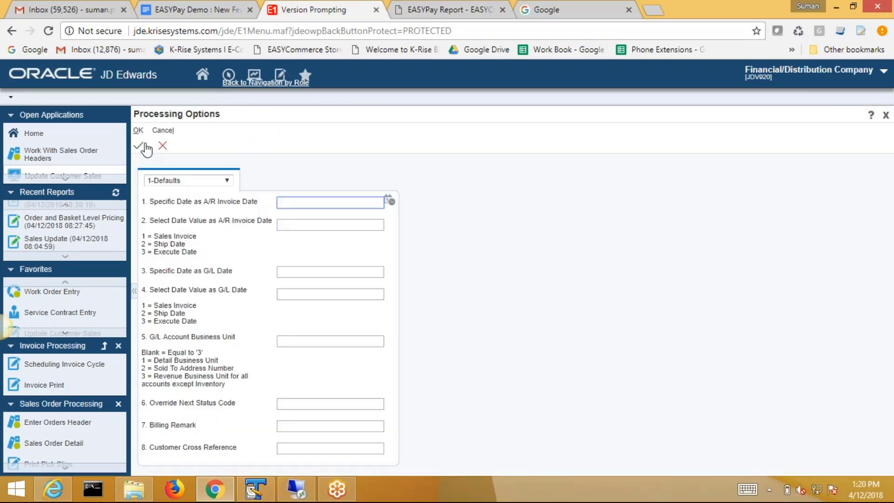
left_click(145, 146)
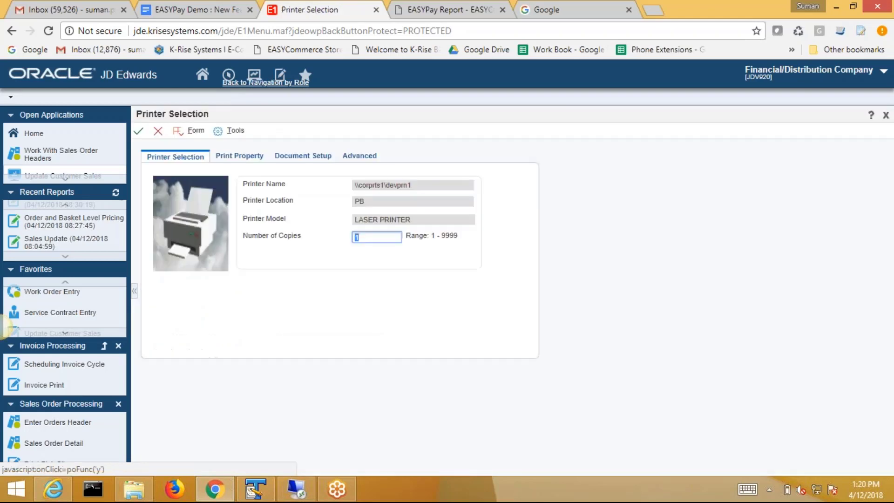
left_click(138, 131)
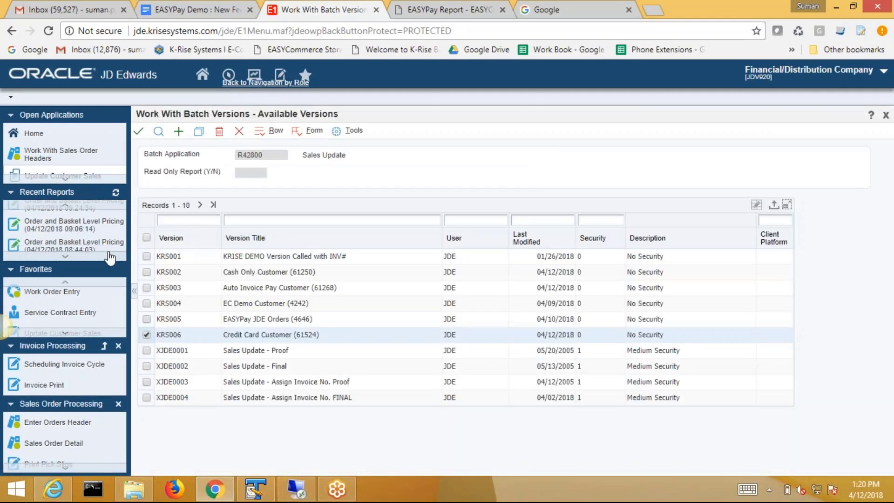
View the recent Sales Update job's output, saving it as R42800_KRS006_1034_PDF.pdf in Documents, and open the downloaded report
scroll(83, 244, "up", 3)
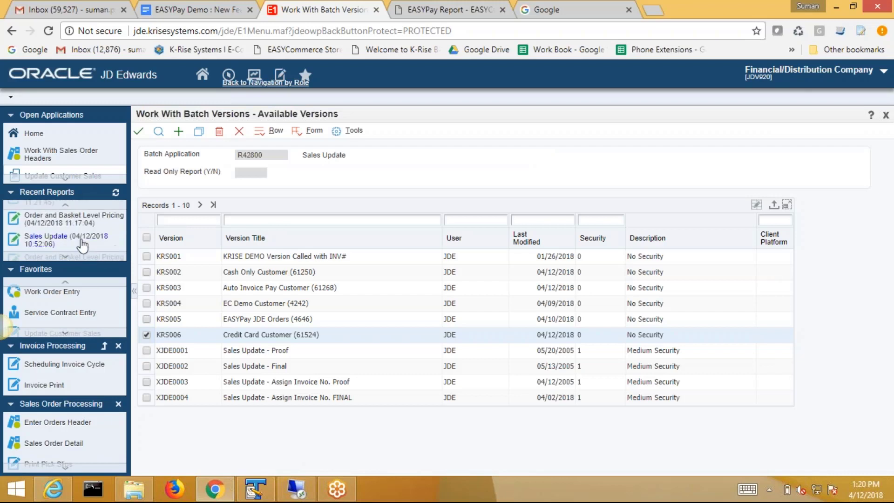
scroll(82, 245, "up", 1)
left_click(85, 235)
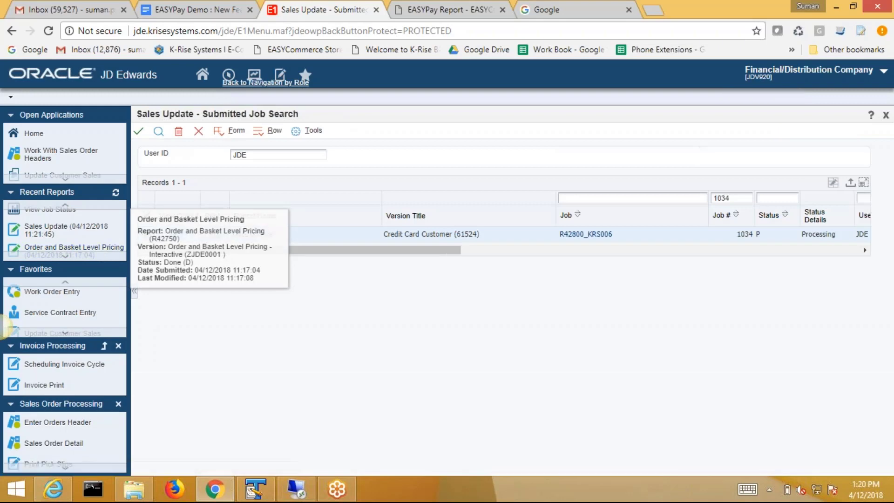
left_click(77, 230)
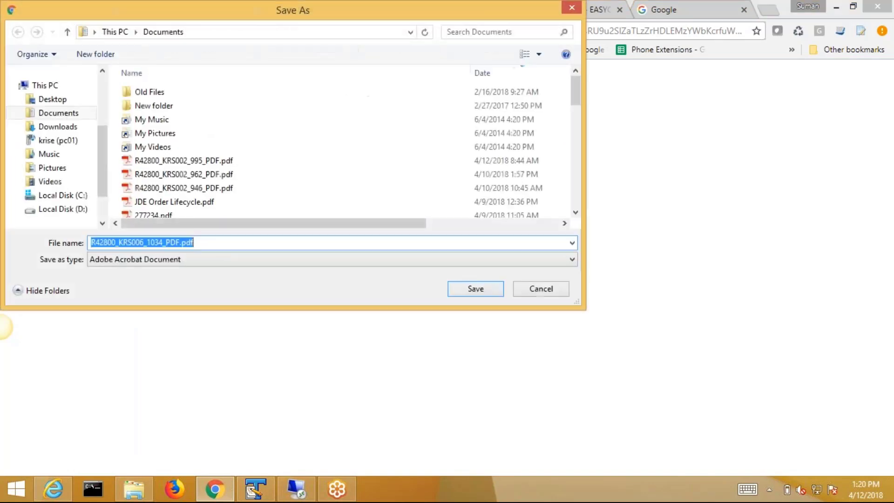
left_click(473, 289)
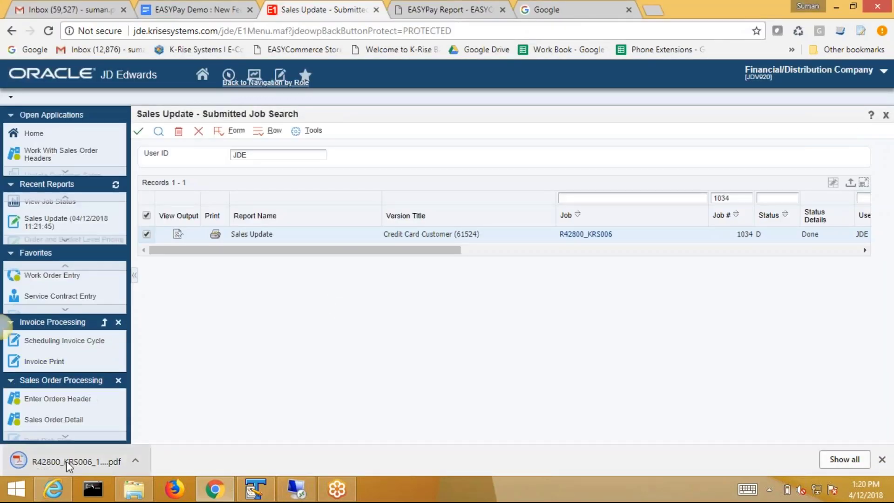
left_click(124, 449)
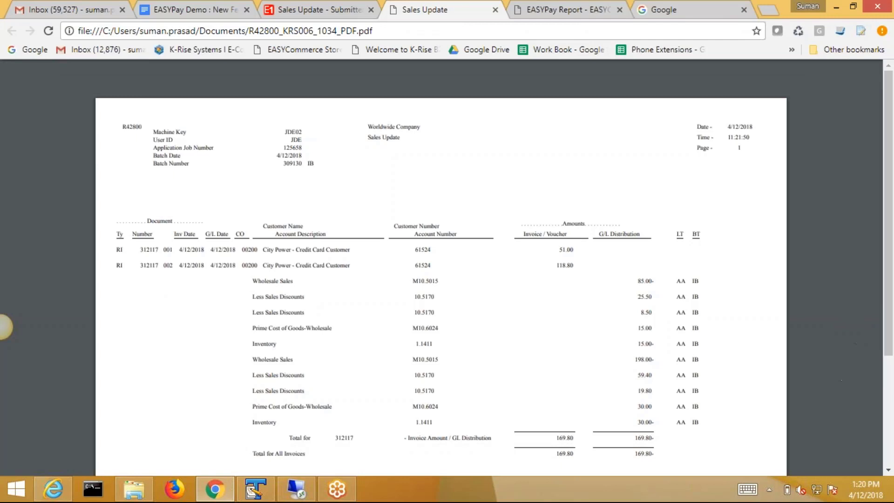
Return to JD Edwards and open the Customer Ledger Inquiry from the G03B11 fast path's Customer Invoice Entry menu
left_click(316, 9)
left_click(229, 75)
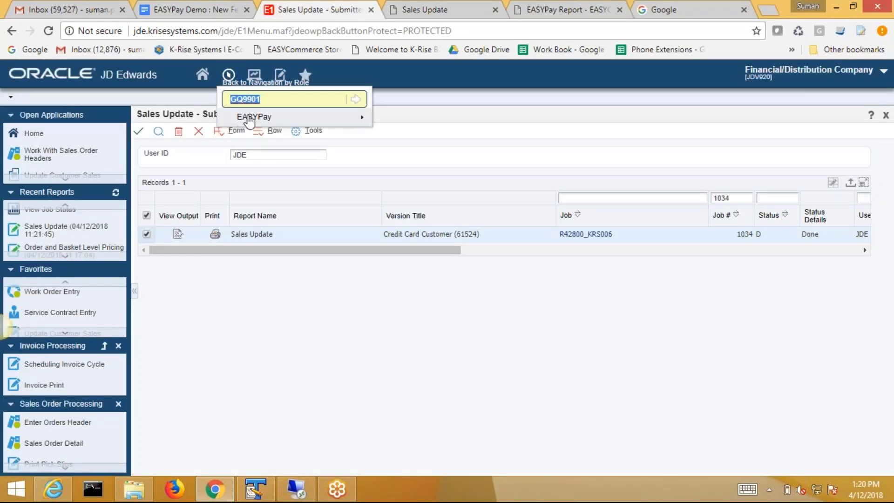
type("G04")
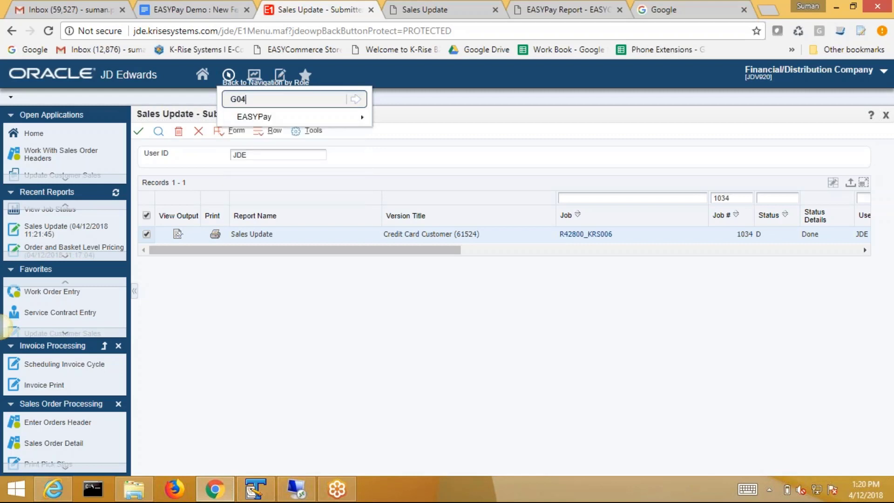
key("BackSpace")
type("3B")
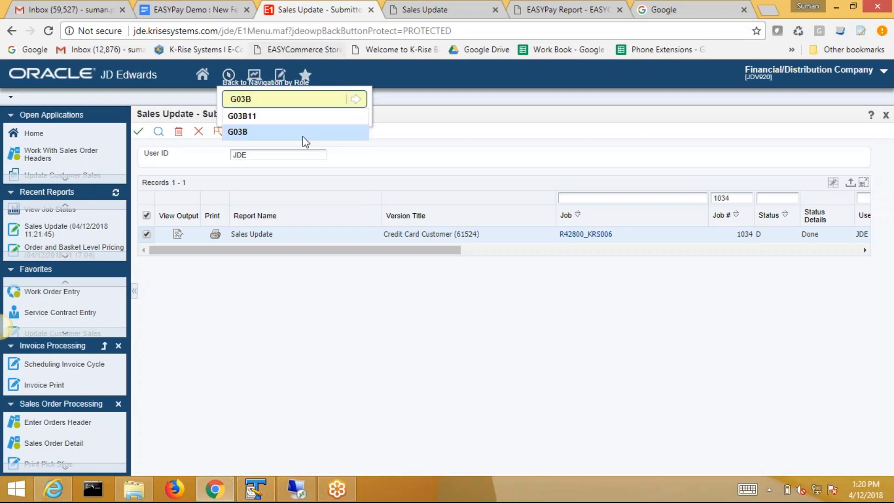
left_click(314, 117)
left_click(356, 100)
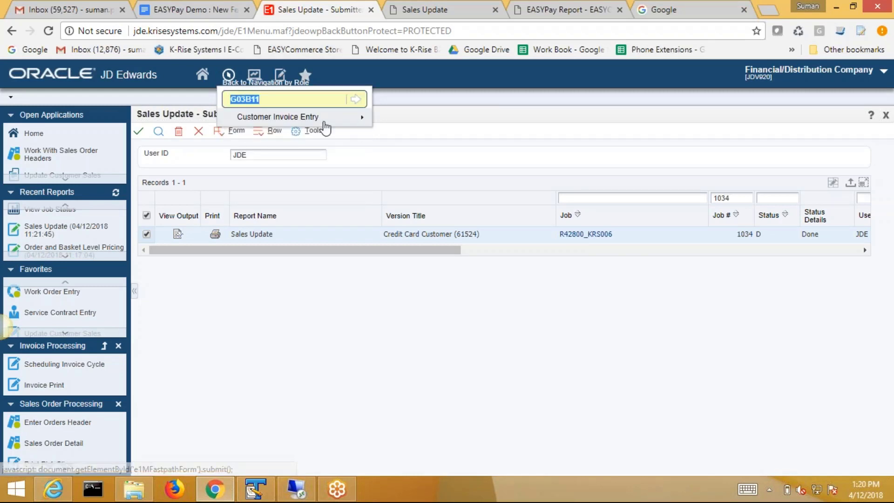
mouse_move(364, 115)
left_click(450, 135)
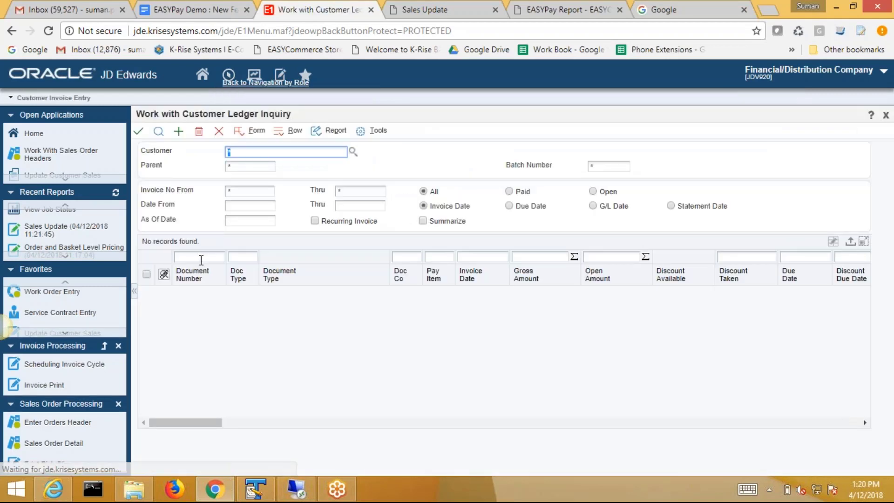
Search the customer ledger by the invoice number from the Sales Update report and refresh the records to check their open amounts
left_click(201, 257)
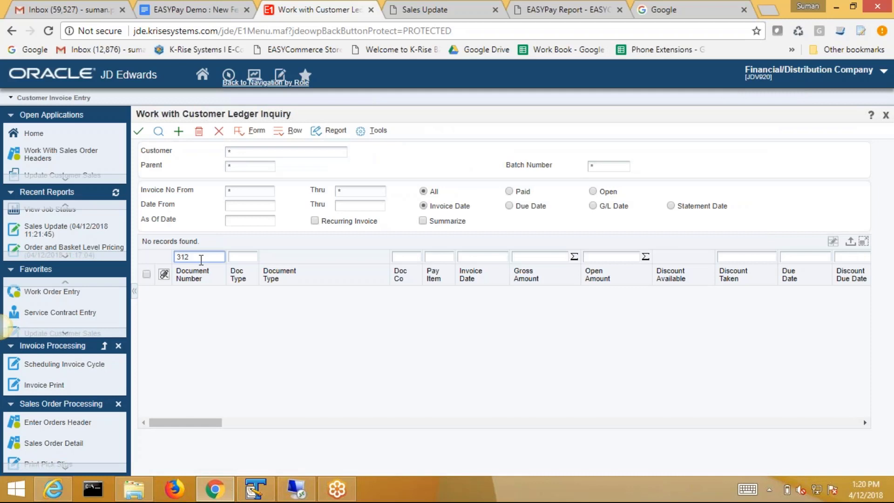
type("312117")
left_click(158, 131)
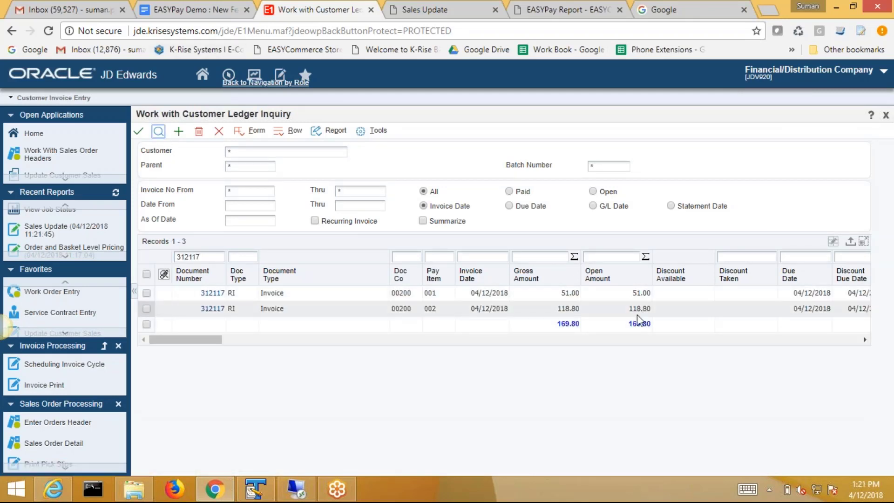
left_click(163, 134)
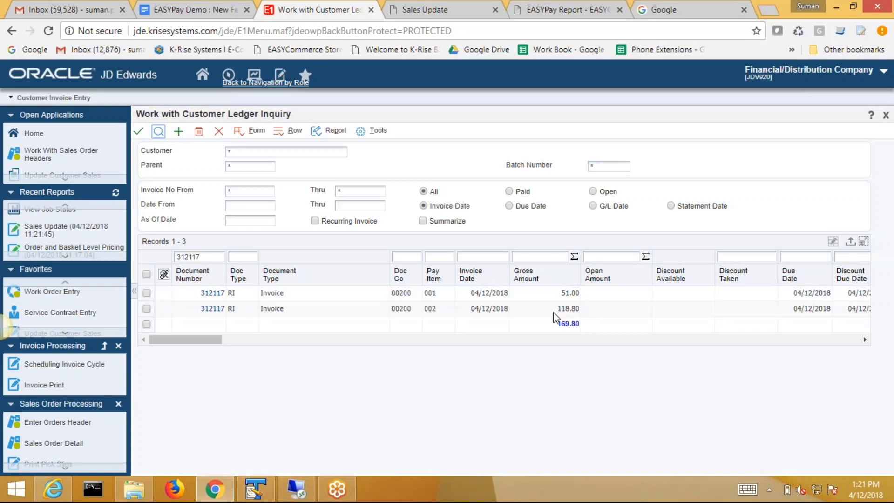
Switch to the EASYPay Report, open the payment's header details, and examine the captured amount, transaction types and workflow statuses
left_click(553, 13)
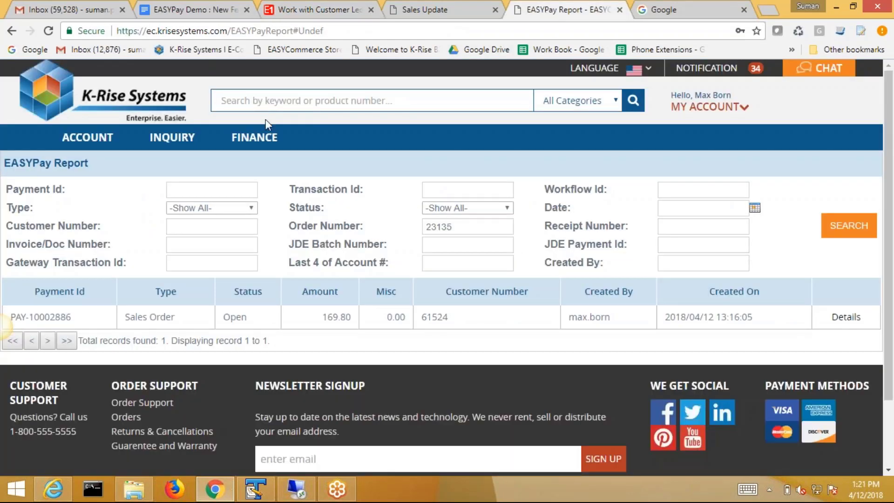
left_click(846, 317)
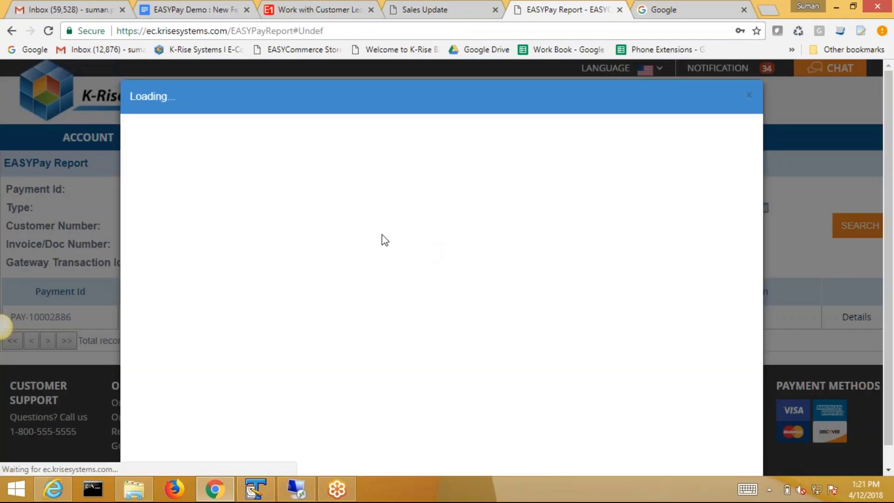
scroll(357, 234, "down", 2)
scroll(357, 235, "down", 2)
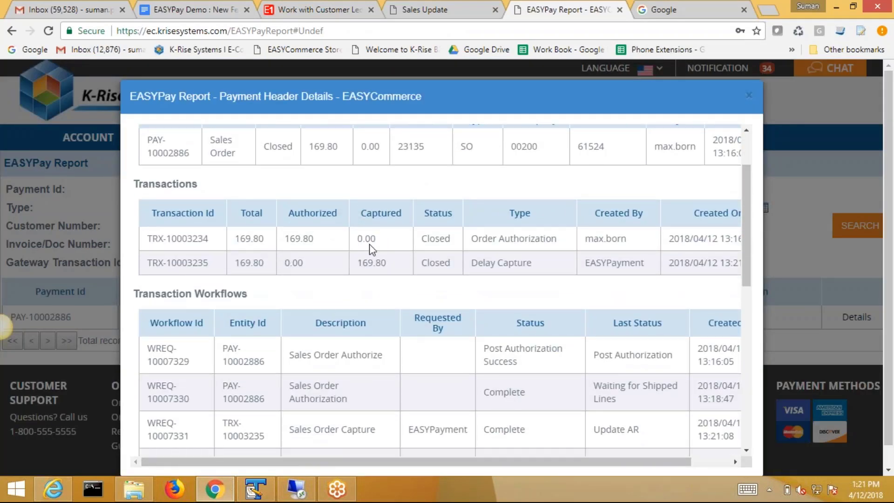
double_click(370, 264)
scroll(385, 270, "down", 1)
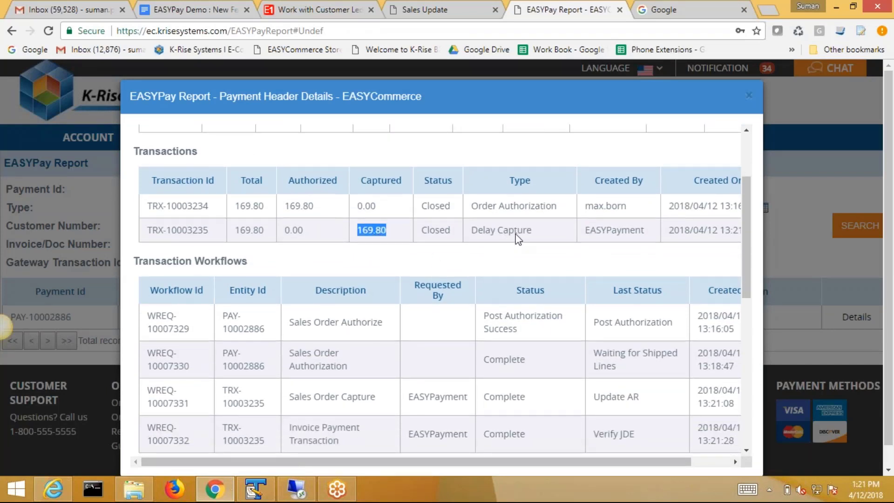
scroll(516, 235, "down", 2)
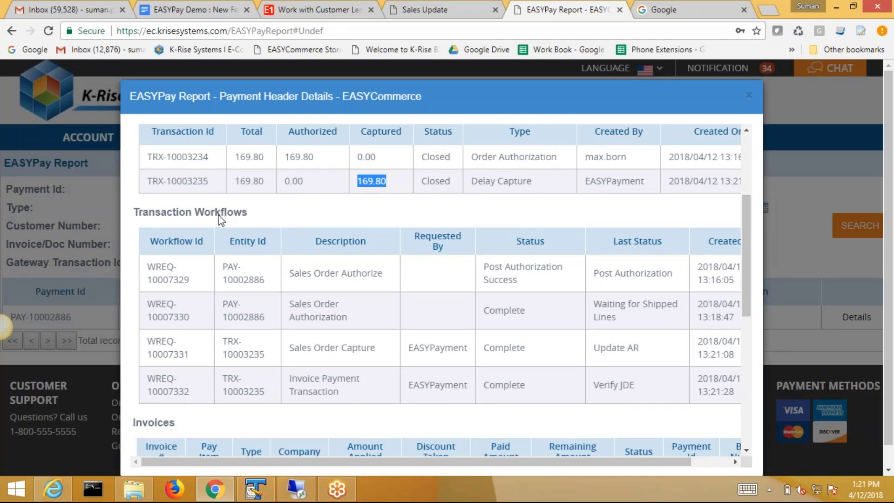
scroll(242, 217, "down", 1)
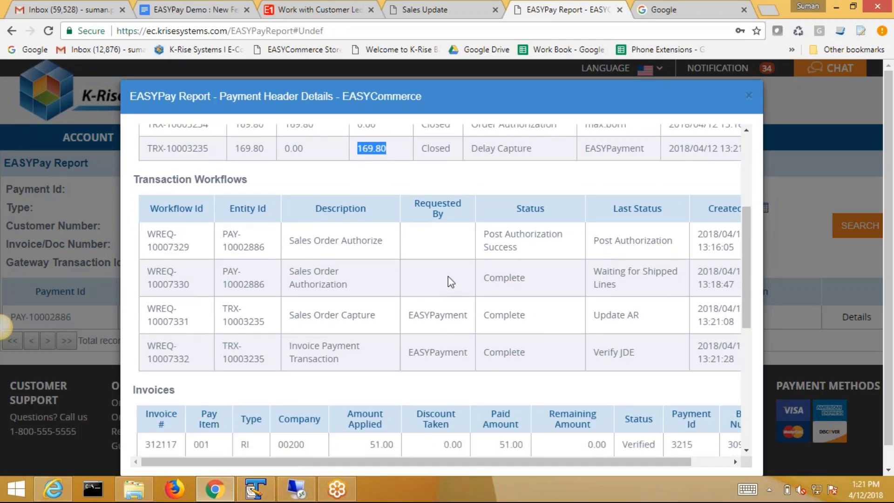
scroll(455, 278, "down", 3)
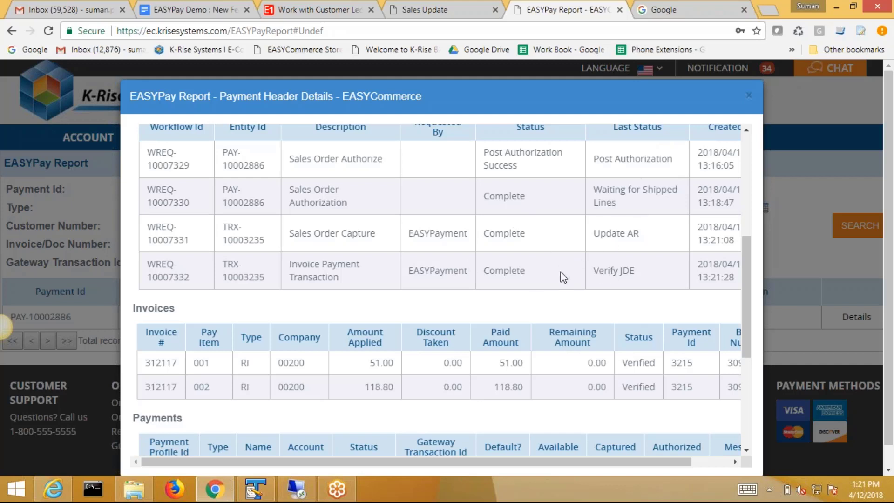
Examine the paid invoices' JDE payment ID and batch number, and the payment's authorization and capture history in the header details
scroll(564, 277, "down", 3)
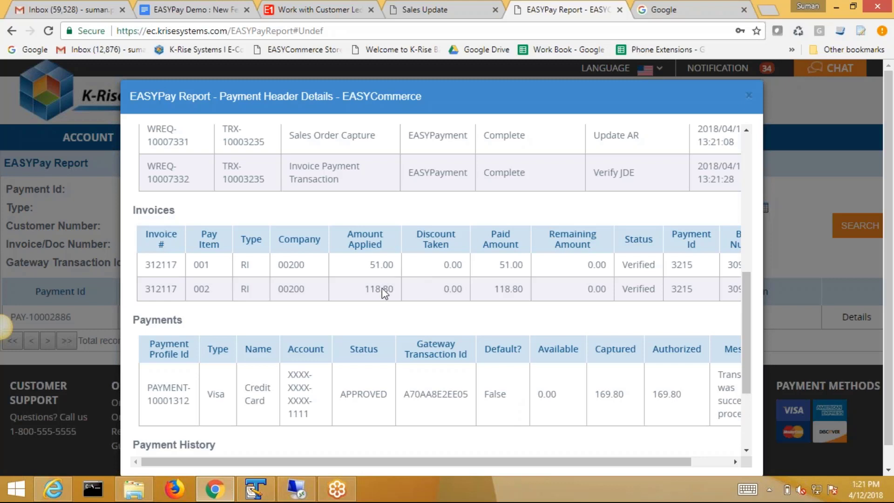
left_click_drag(354, 462, 393, 463)
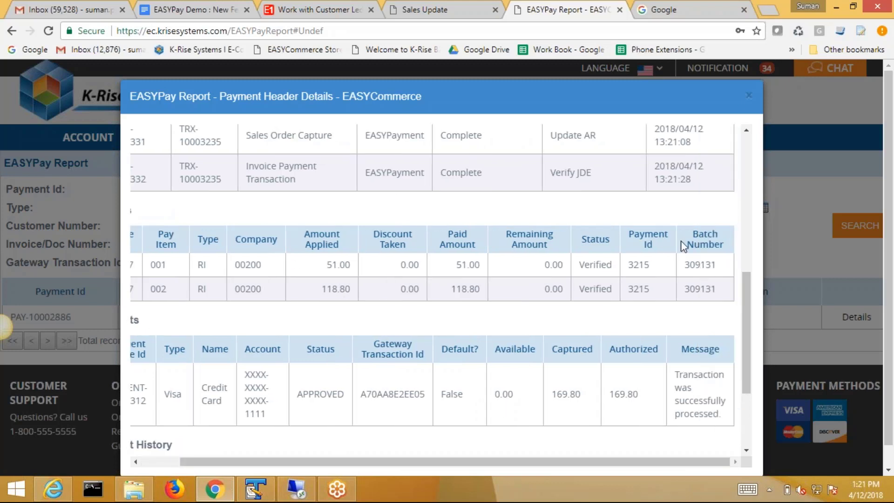
double_click(641, 266)
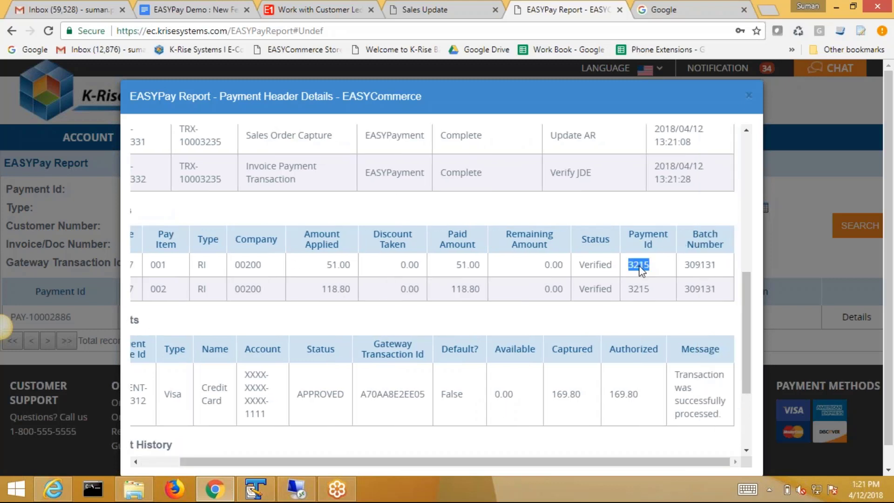
double_click(699, 266)
scroll(571, 272, "down", 3)
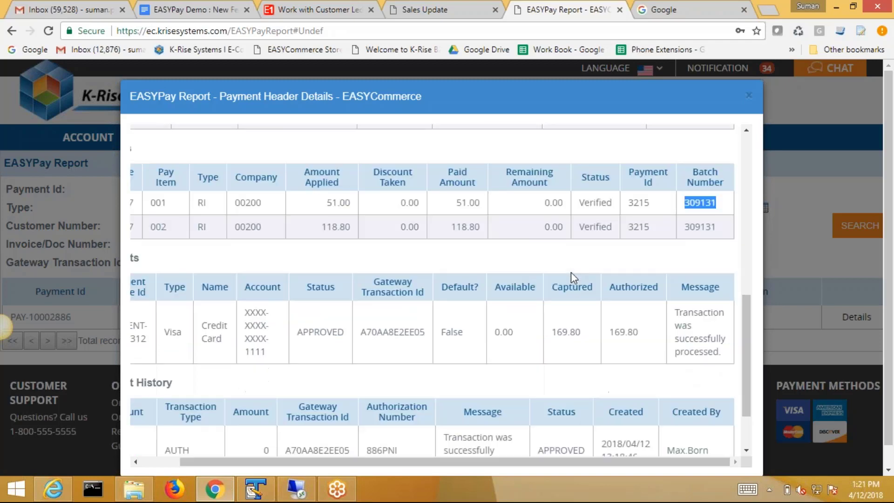
scroll(571, 272, "down", 1)
left_click_drag(516, 464, 425, 458)
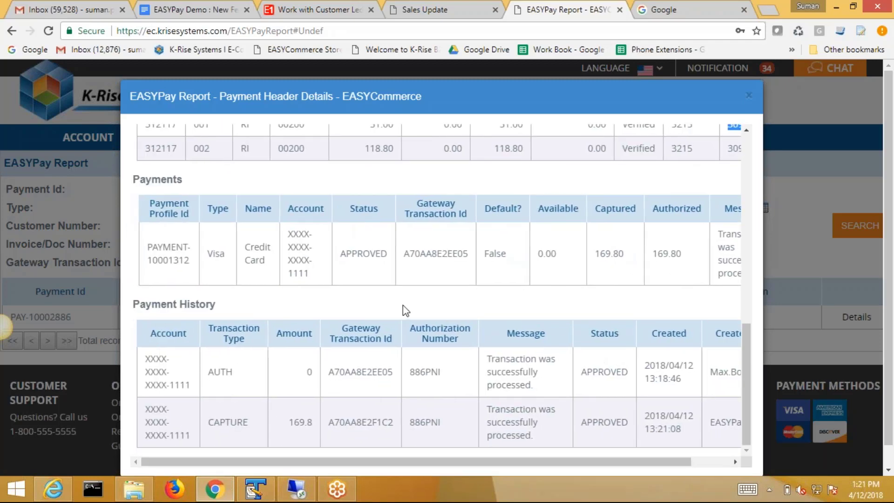
scroll(403, 306, "down", 1)
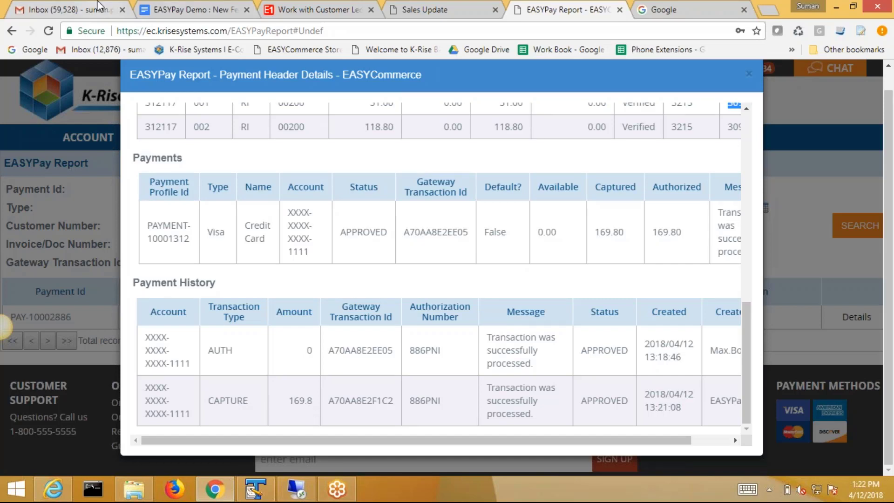
Switch to Gmail, read the payment thank-you e-mail's paid invoices and transaction history, and return to the inbox
left_click(118, 12)
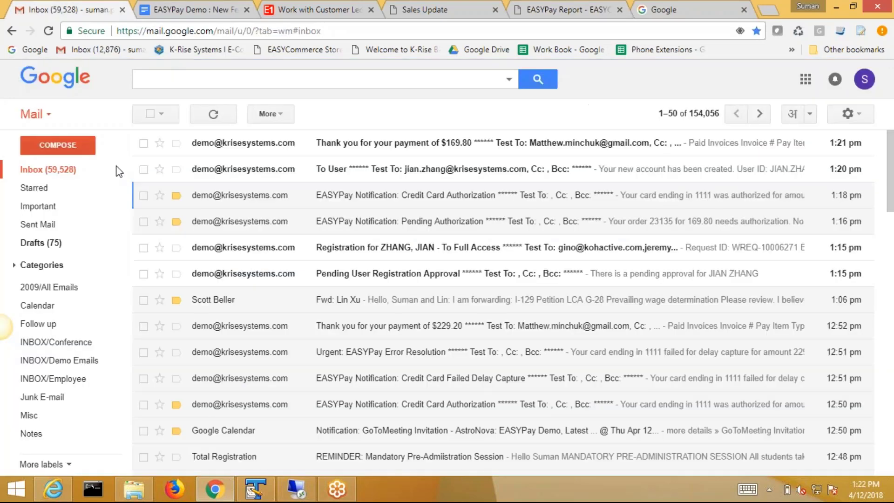
left_click(56, 170)
left_click(363, 148)
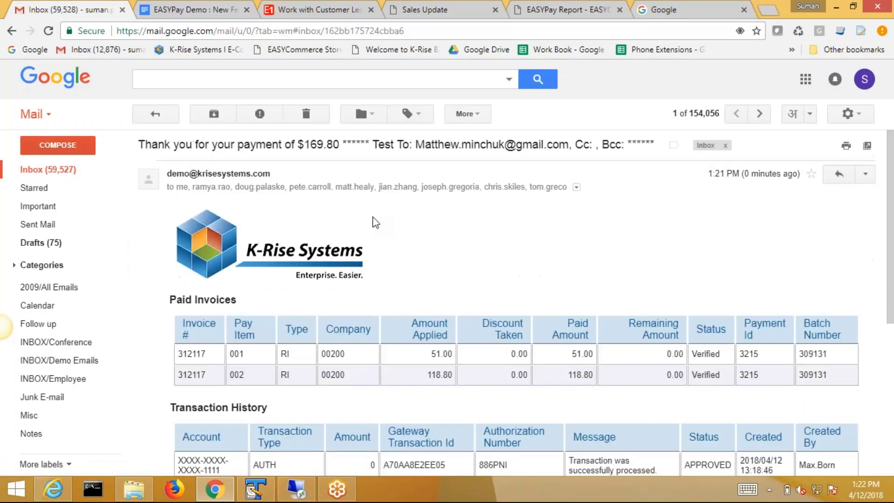
scroll(289, 293, "down", 4)
scroll(289, 292, "up", 3)
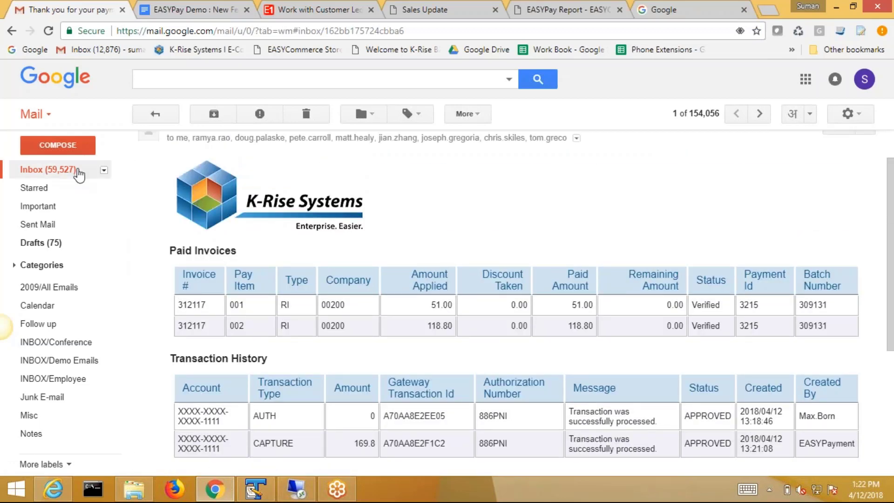
left_click(59, 172)
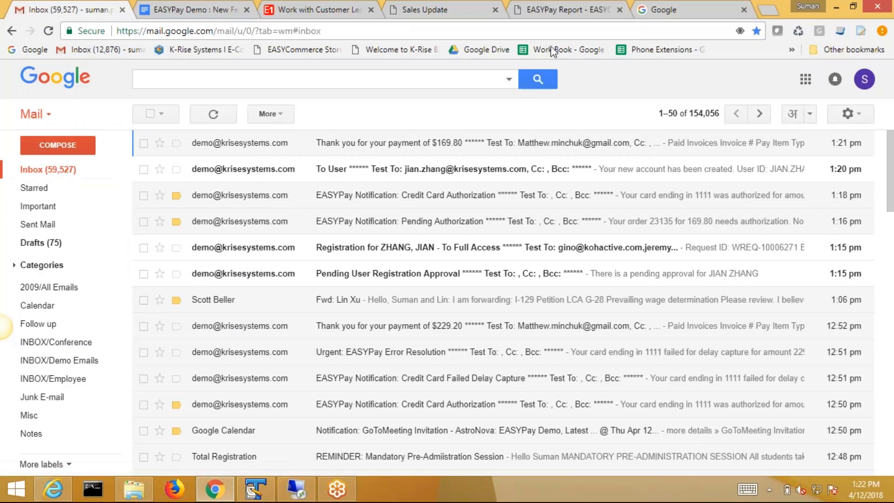
Close the payment header details in the EASYPay Report and return to Work With Sales Order Headers in JD Edwards
left_click(561, 11)
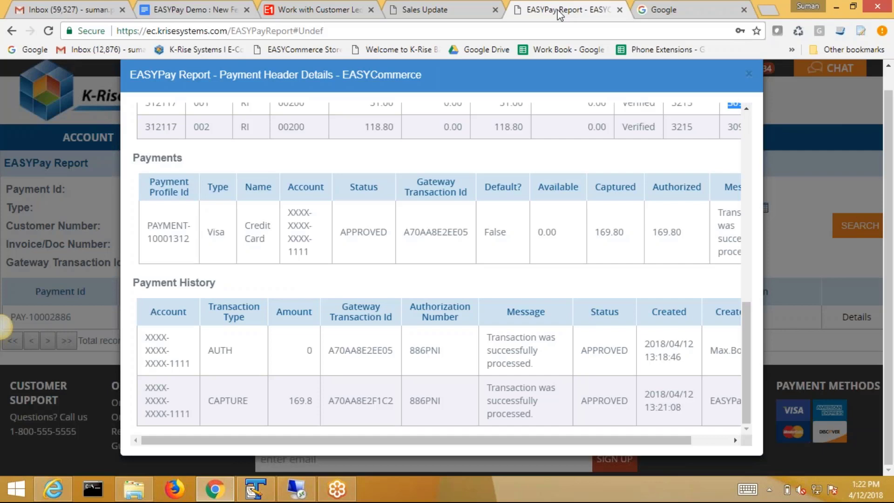
left_click(749, 74)
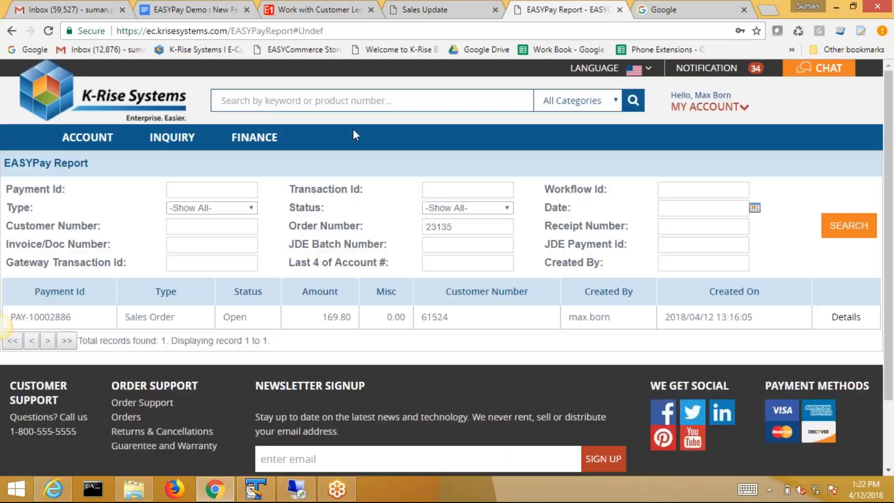
left_click(312, 10)
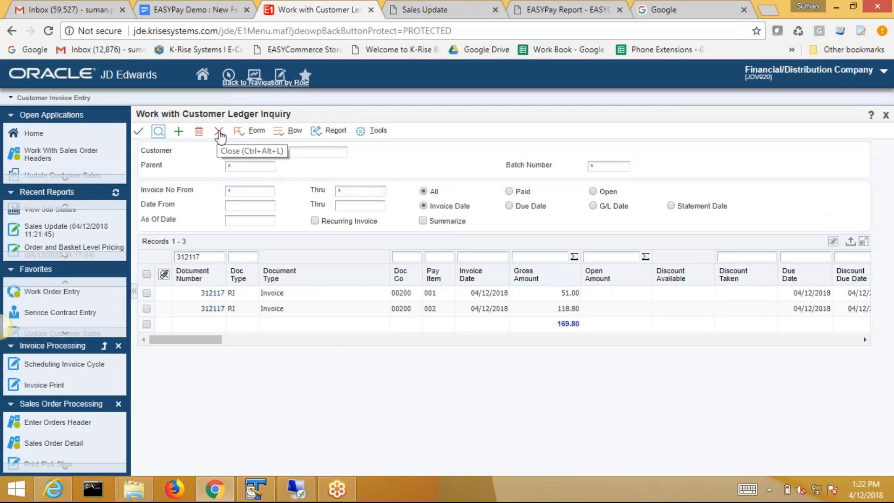
left_click(65, 154)
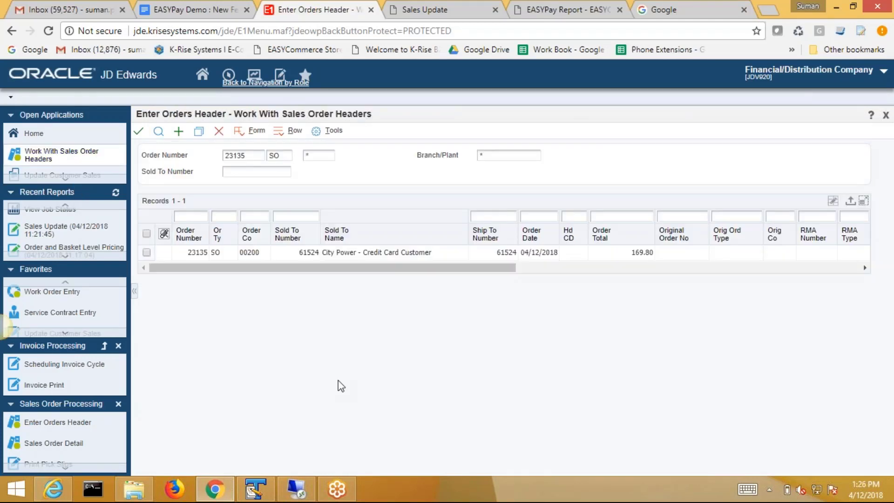